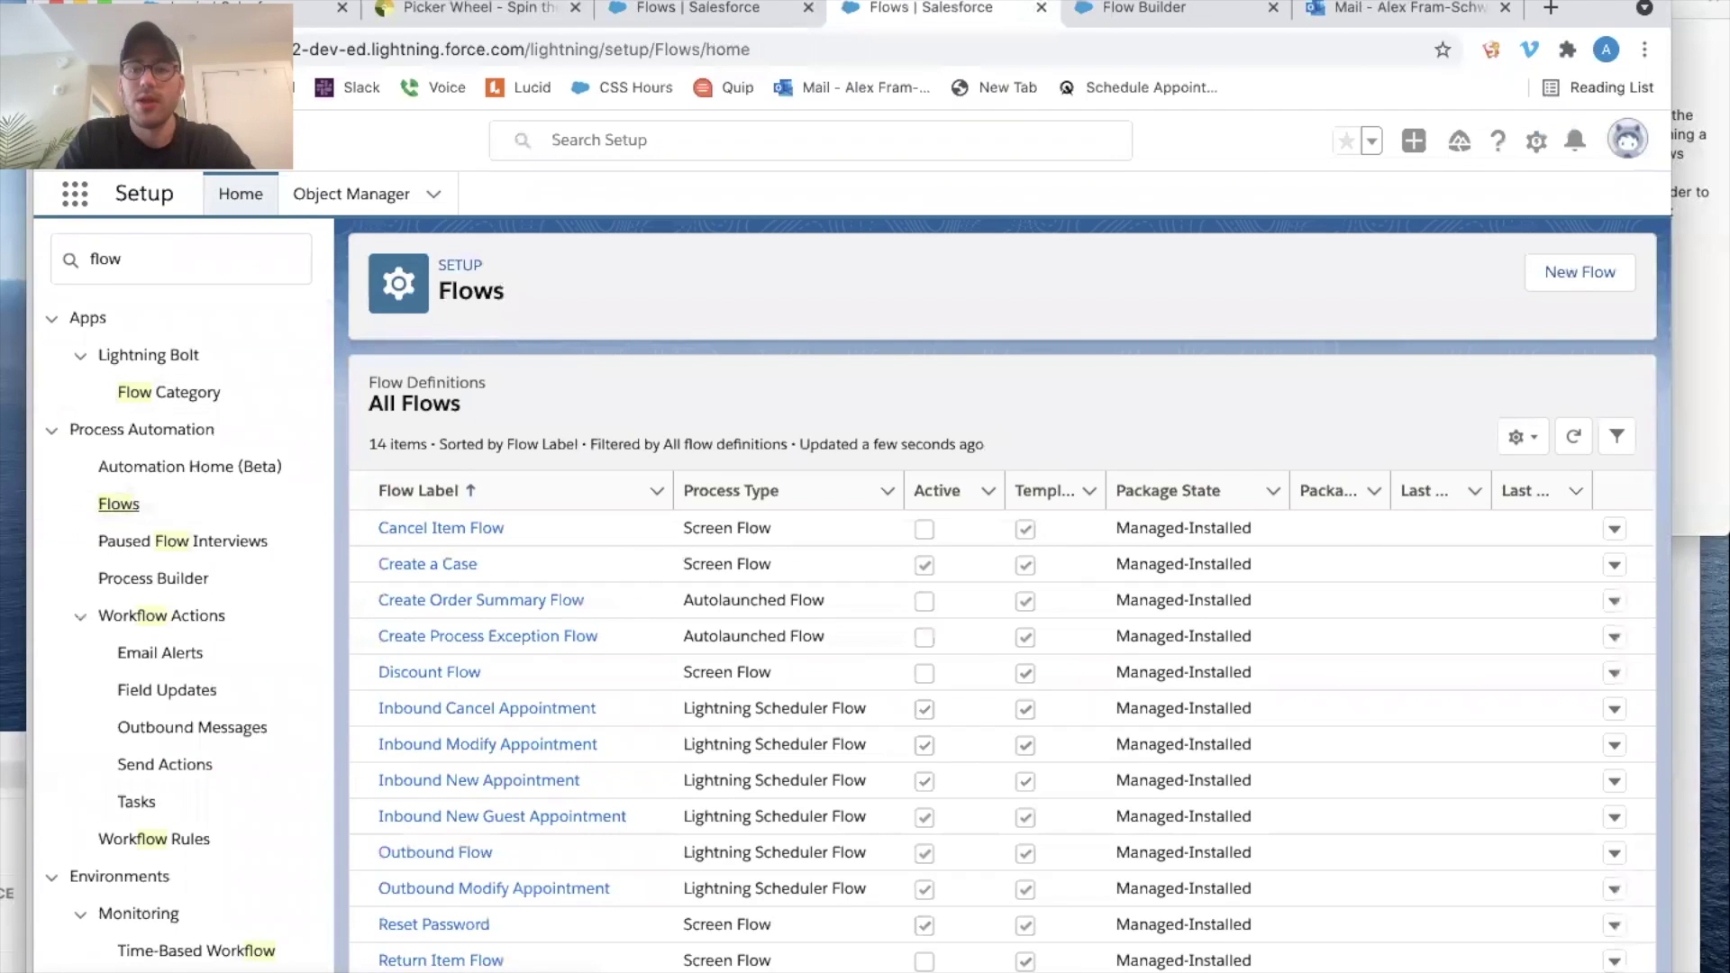
- Create a new Record-Triggered Flow that uses the Auto-Layout canvas
click(1580, 271)
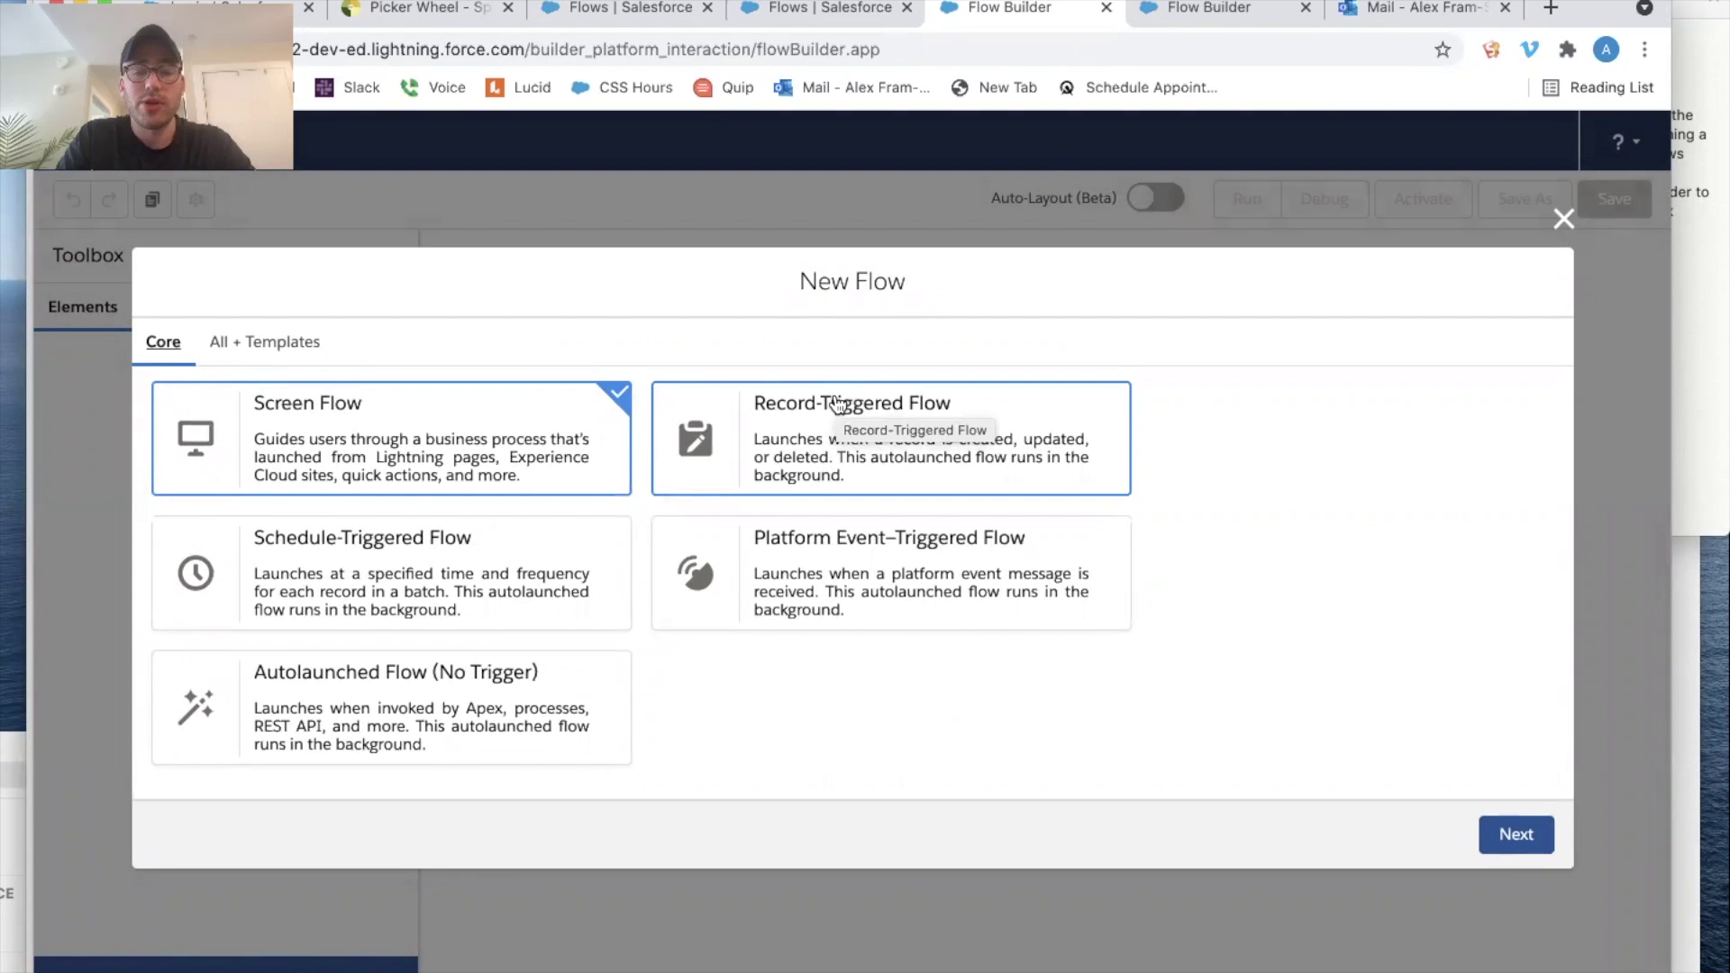
click(837, 403)
click(1512, 827)
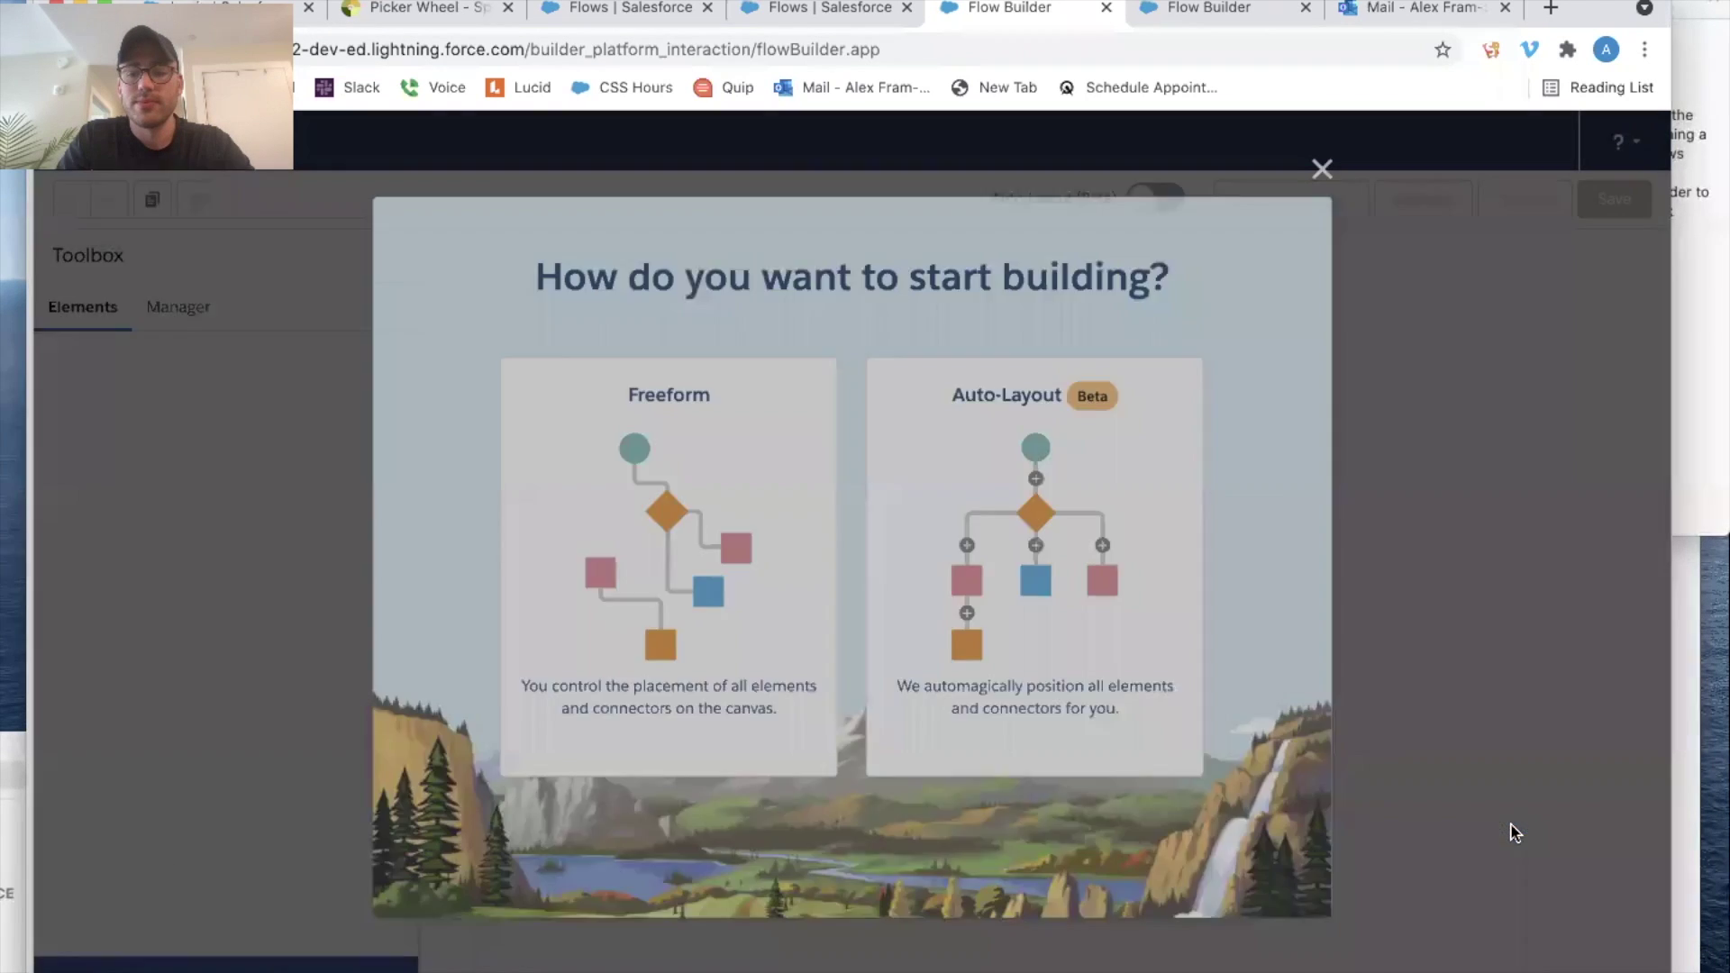
click(1167, 515)
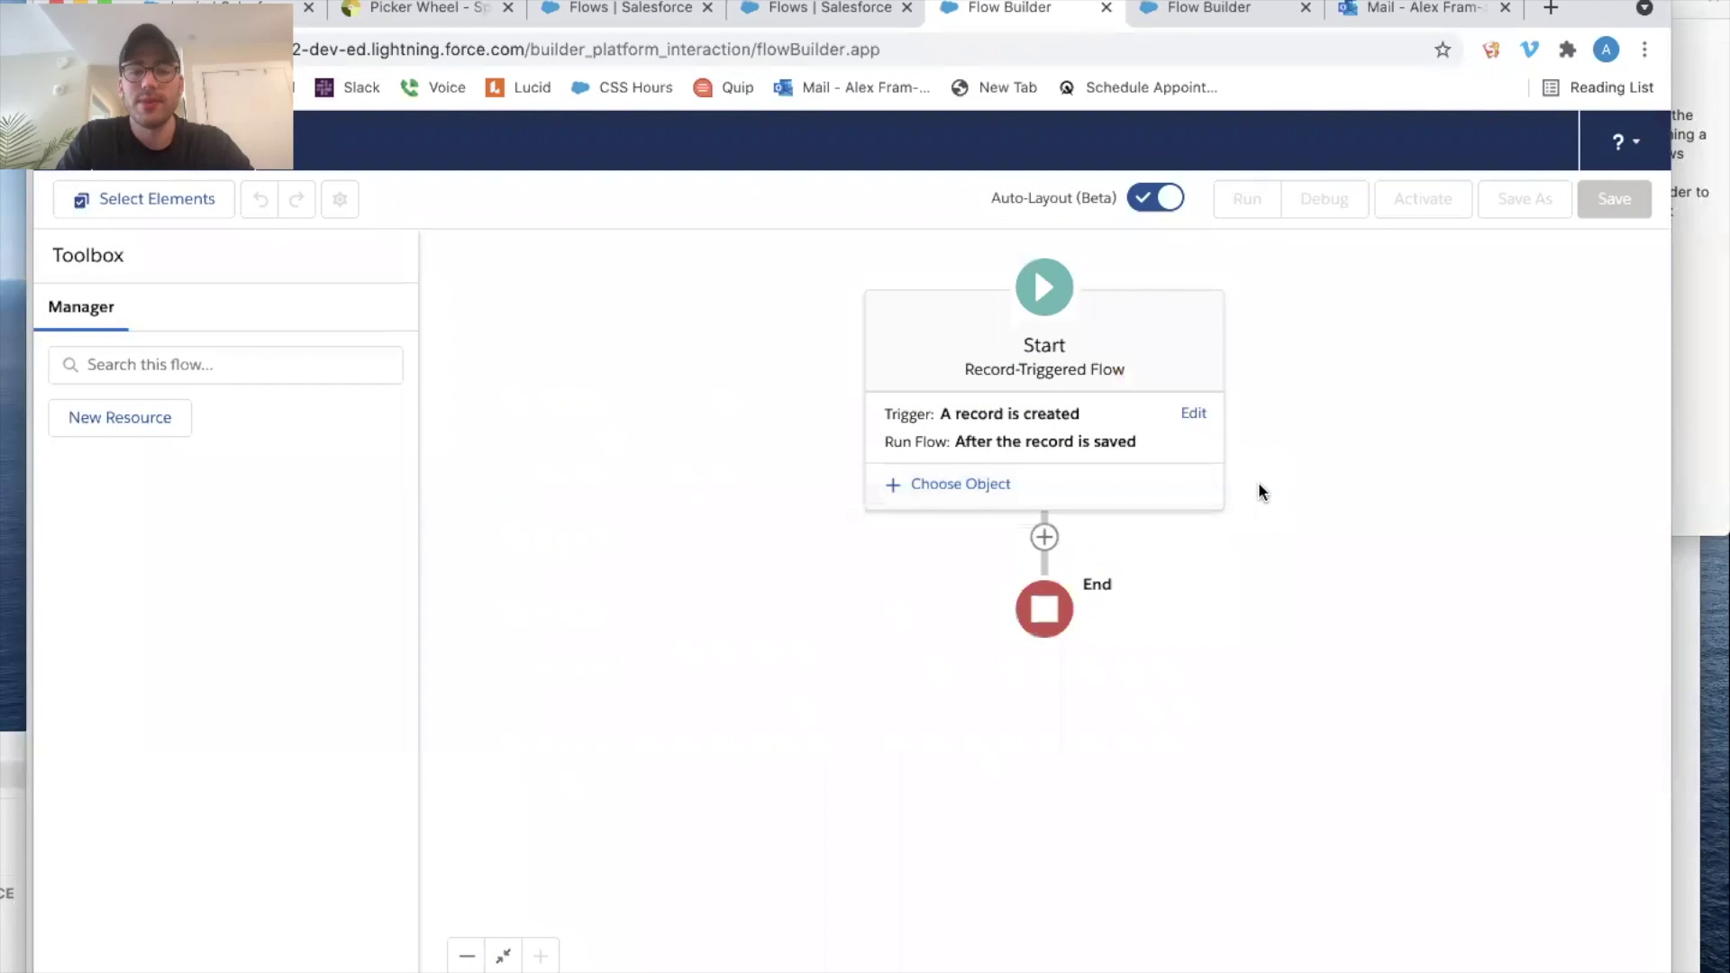
- Configure the trigger to fire when a record is created or updated and to run before the record is saved
click(1201, 412)
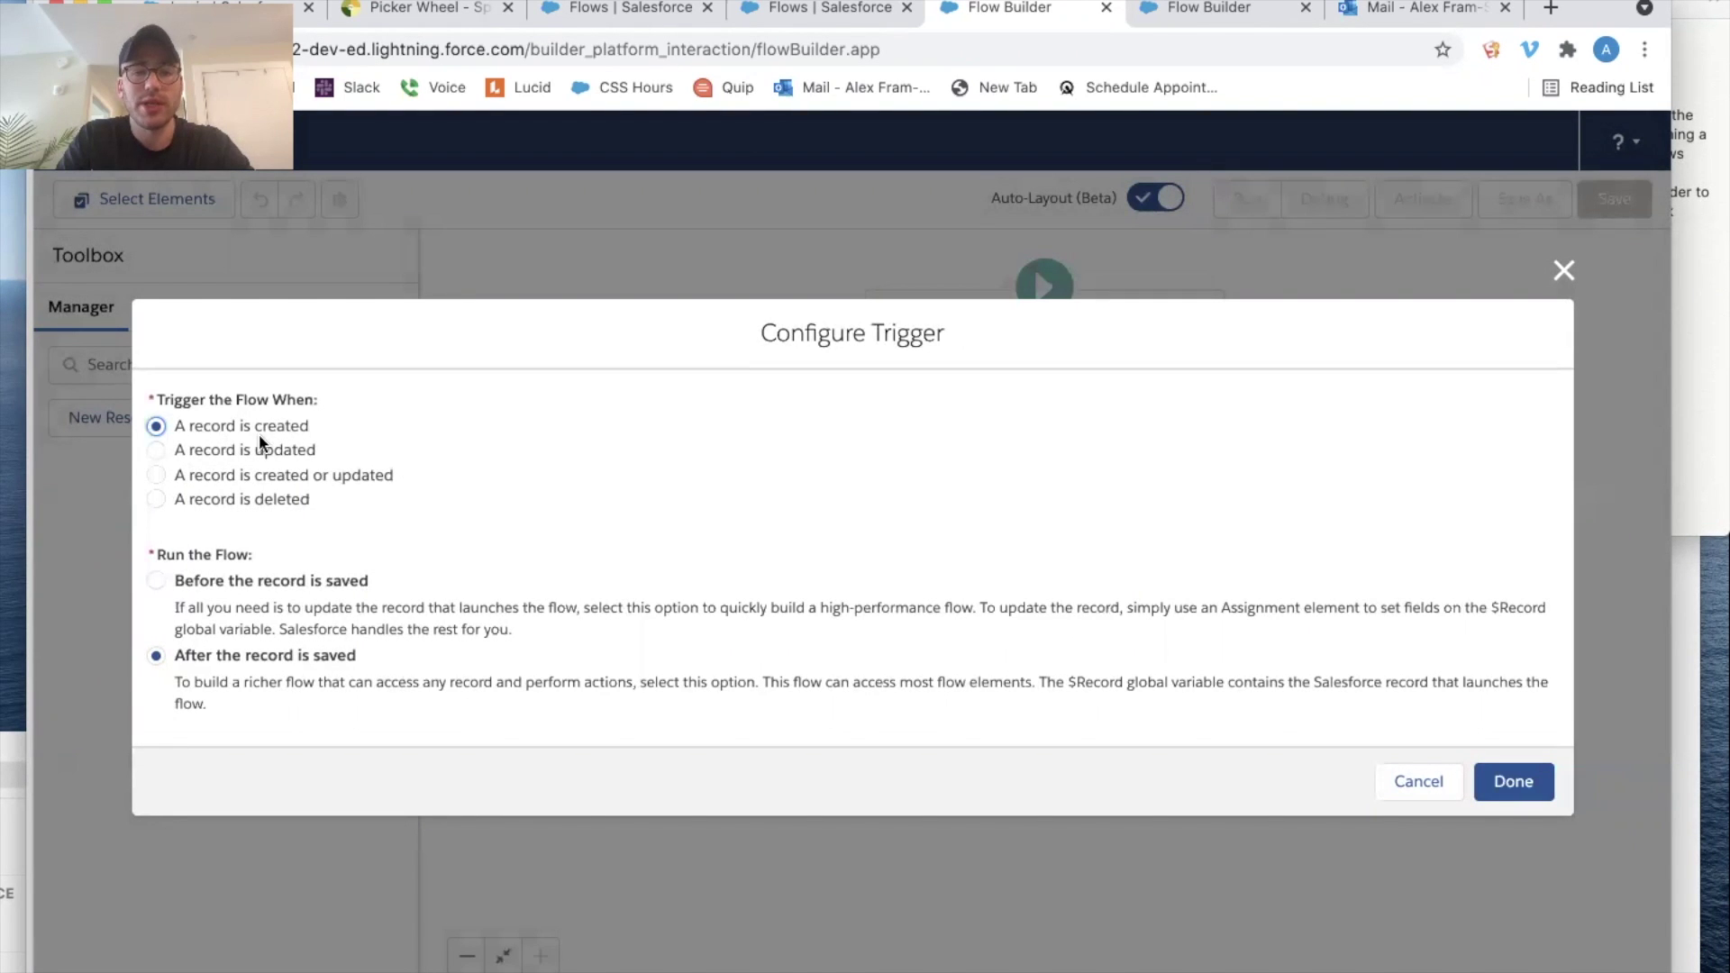
click(345, 480)
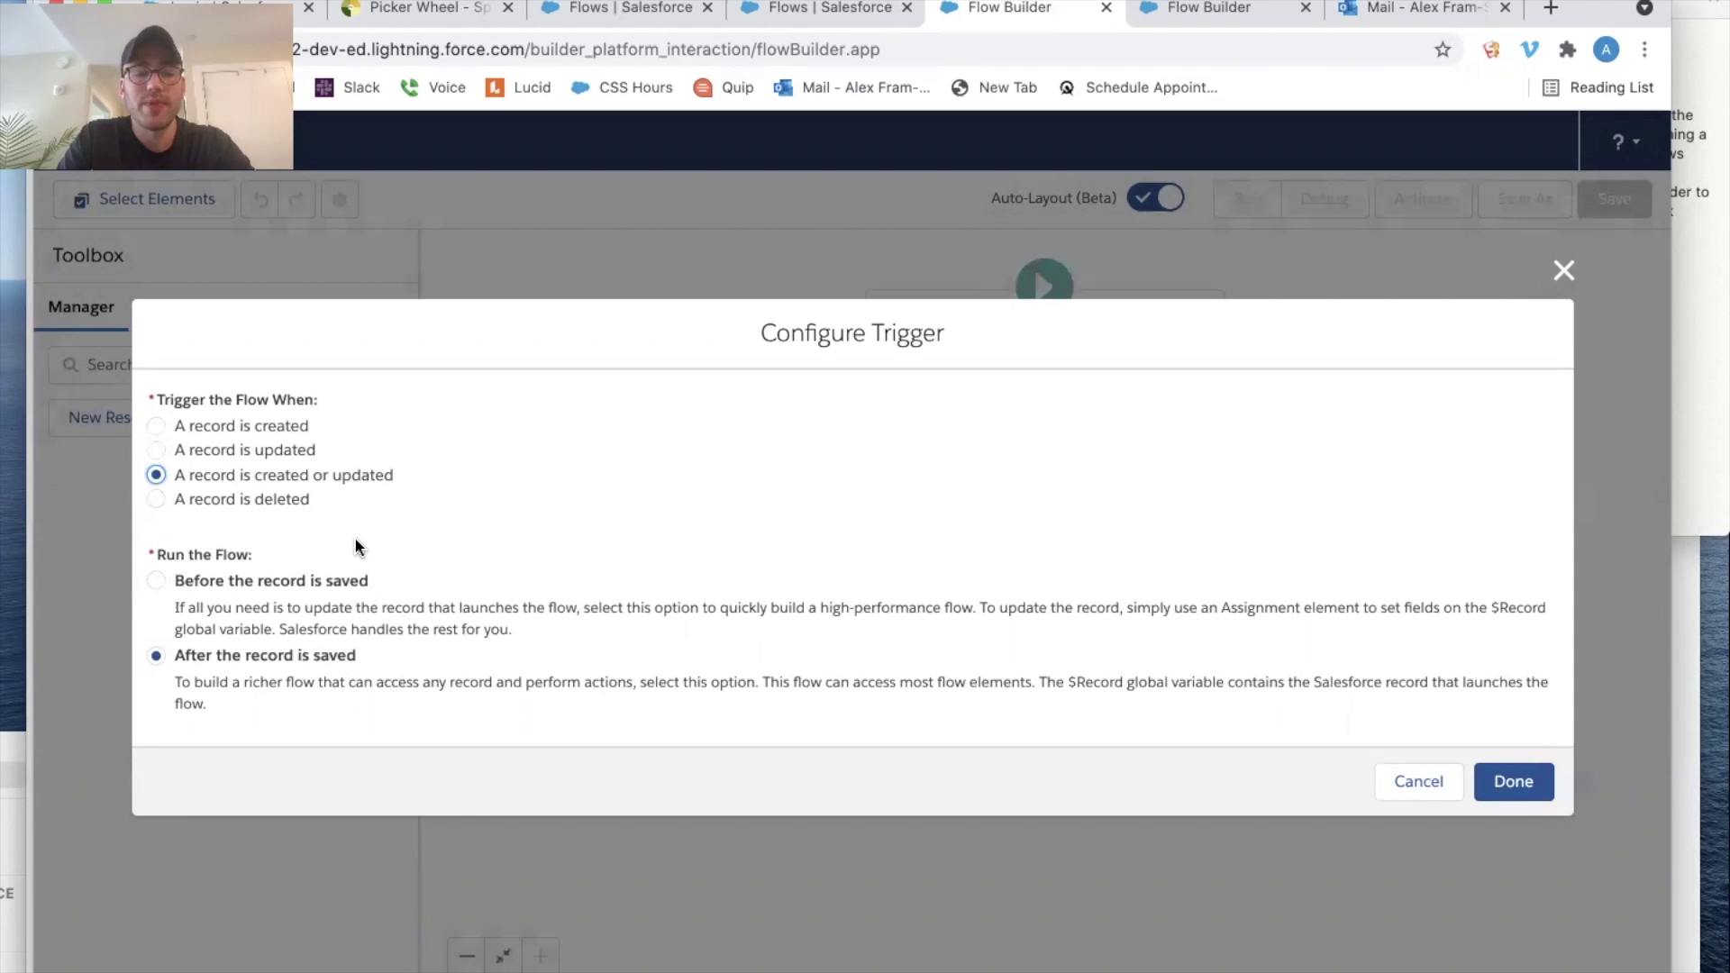
click(332, 582)
click(1513, 784)
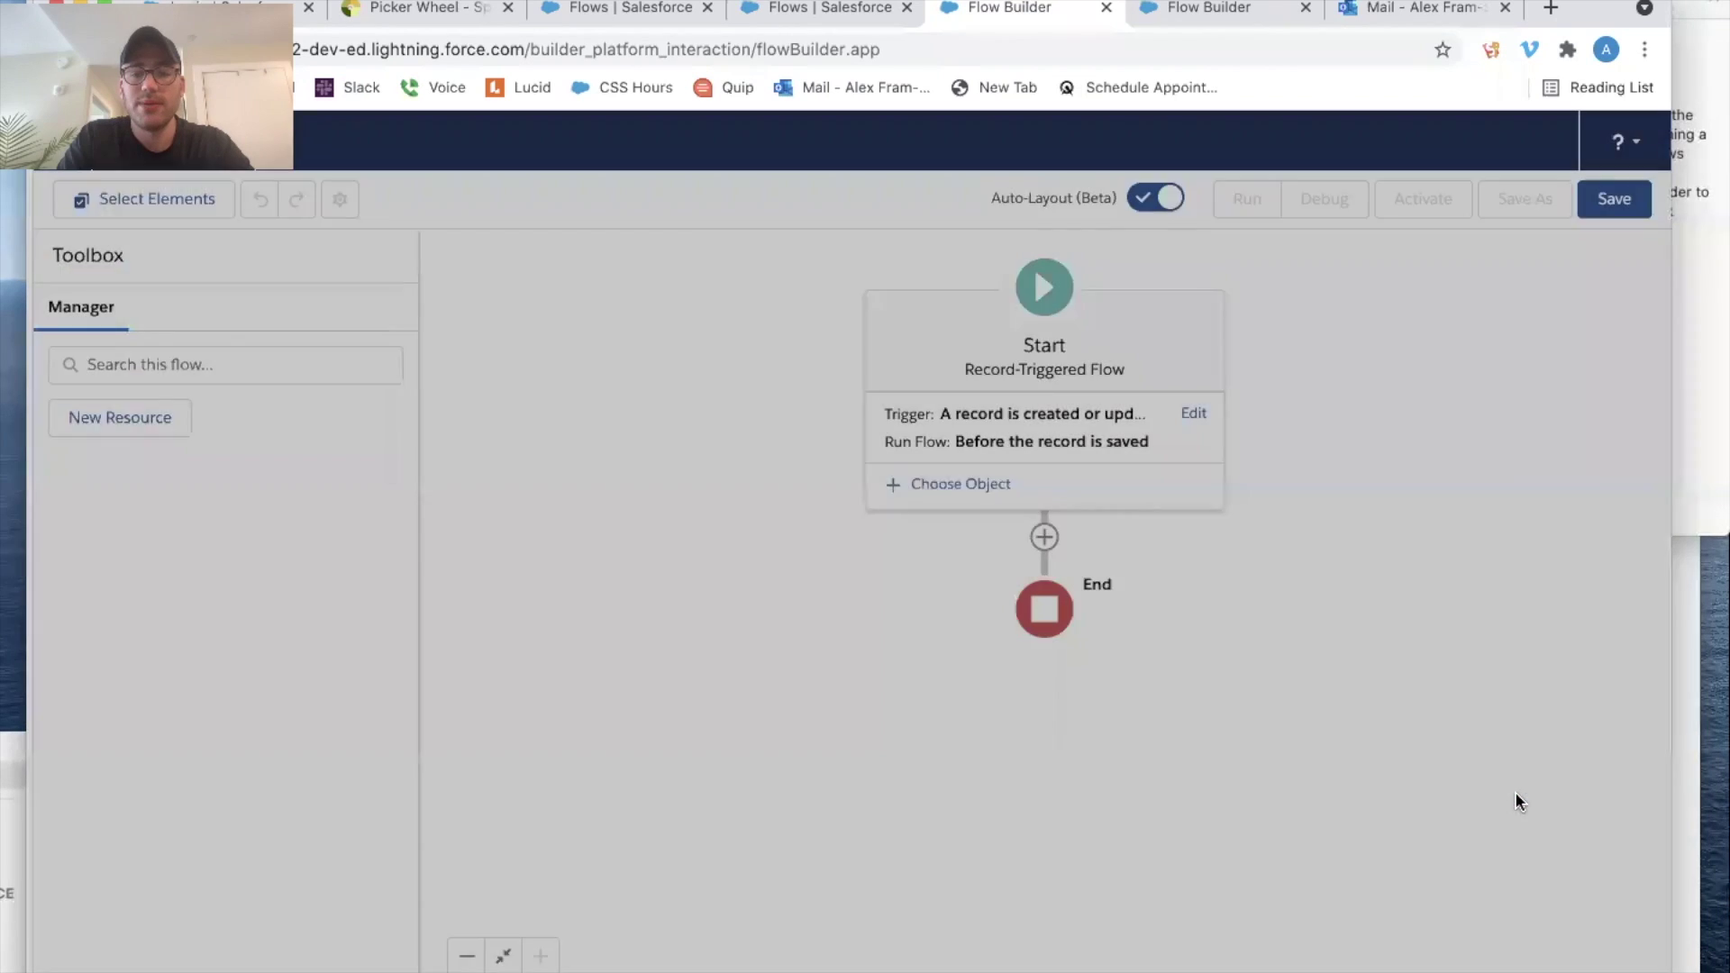
- Choose Opportunity as the object whose records trigger the flow
click(968, 486)
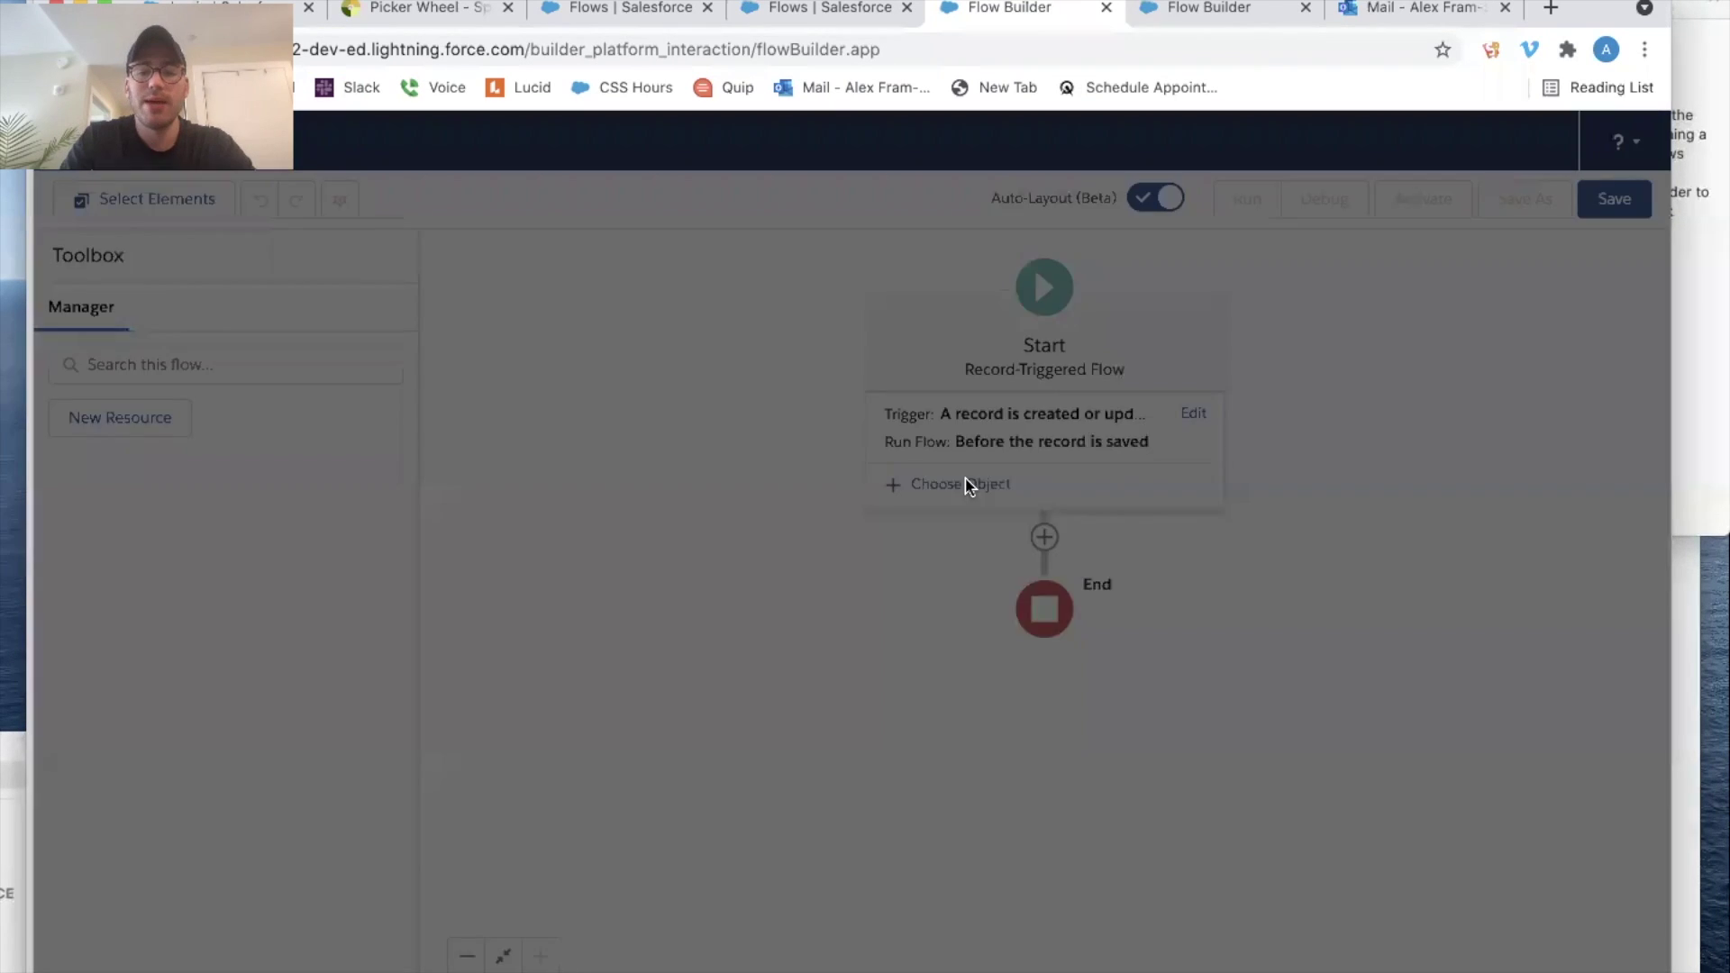
text(oppor)
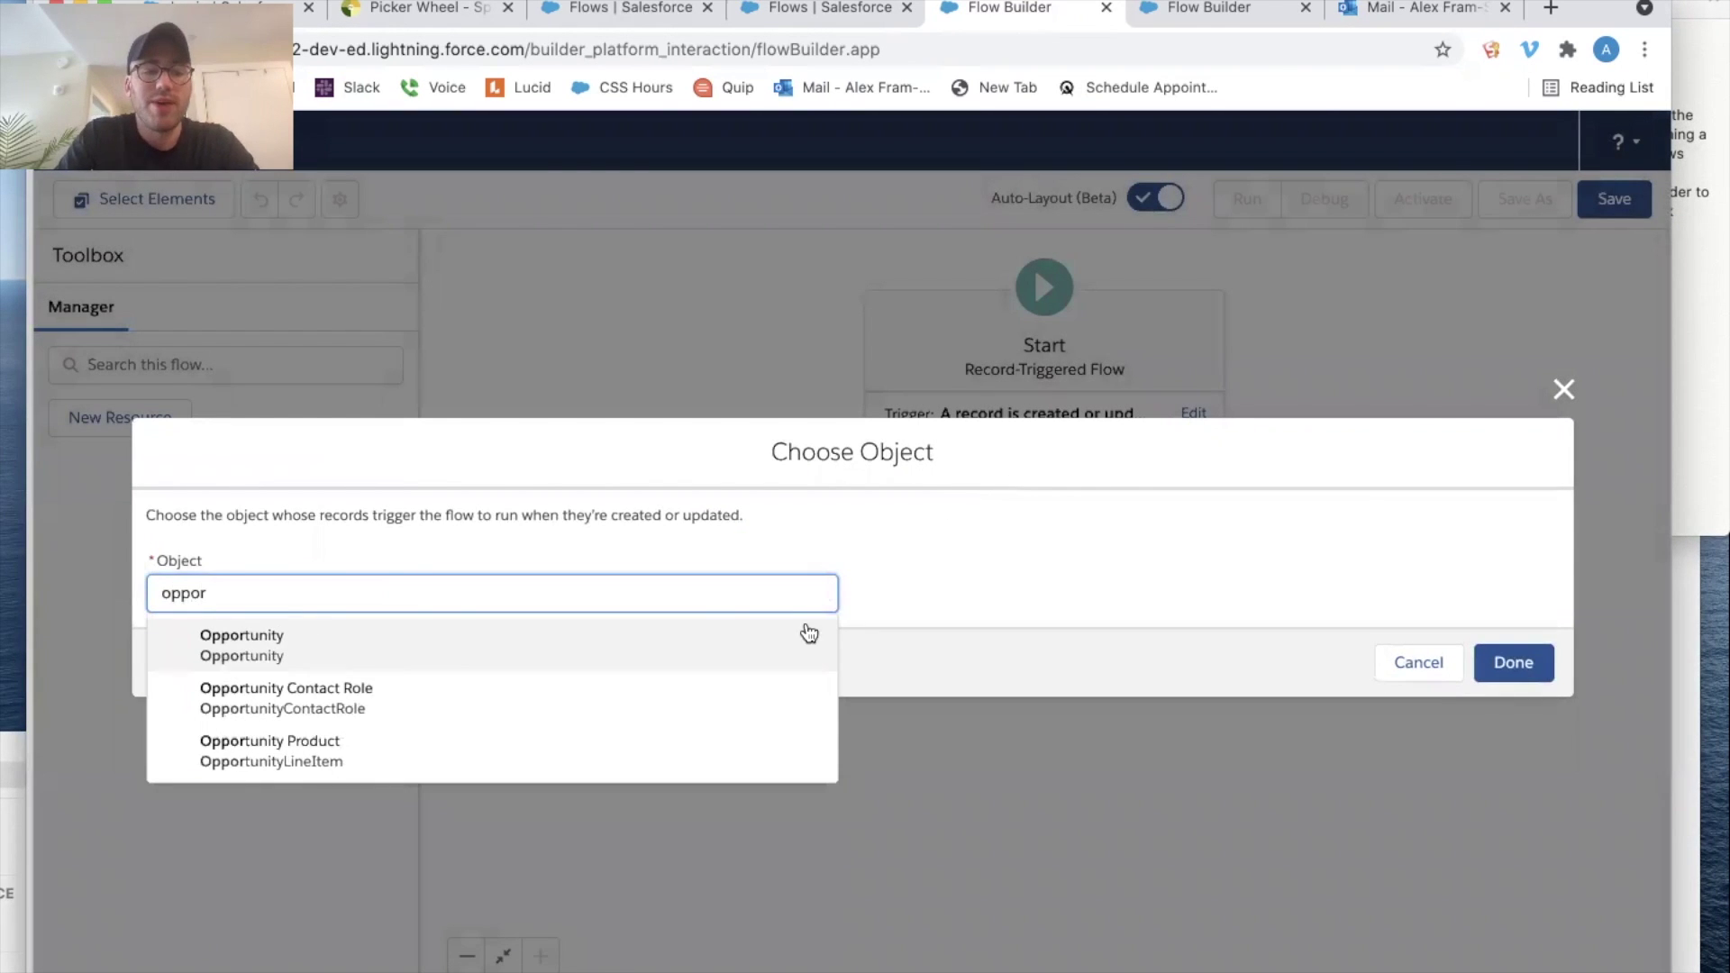
click(704, 639)
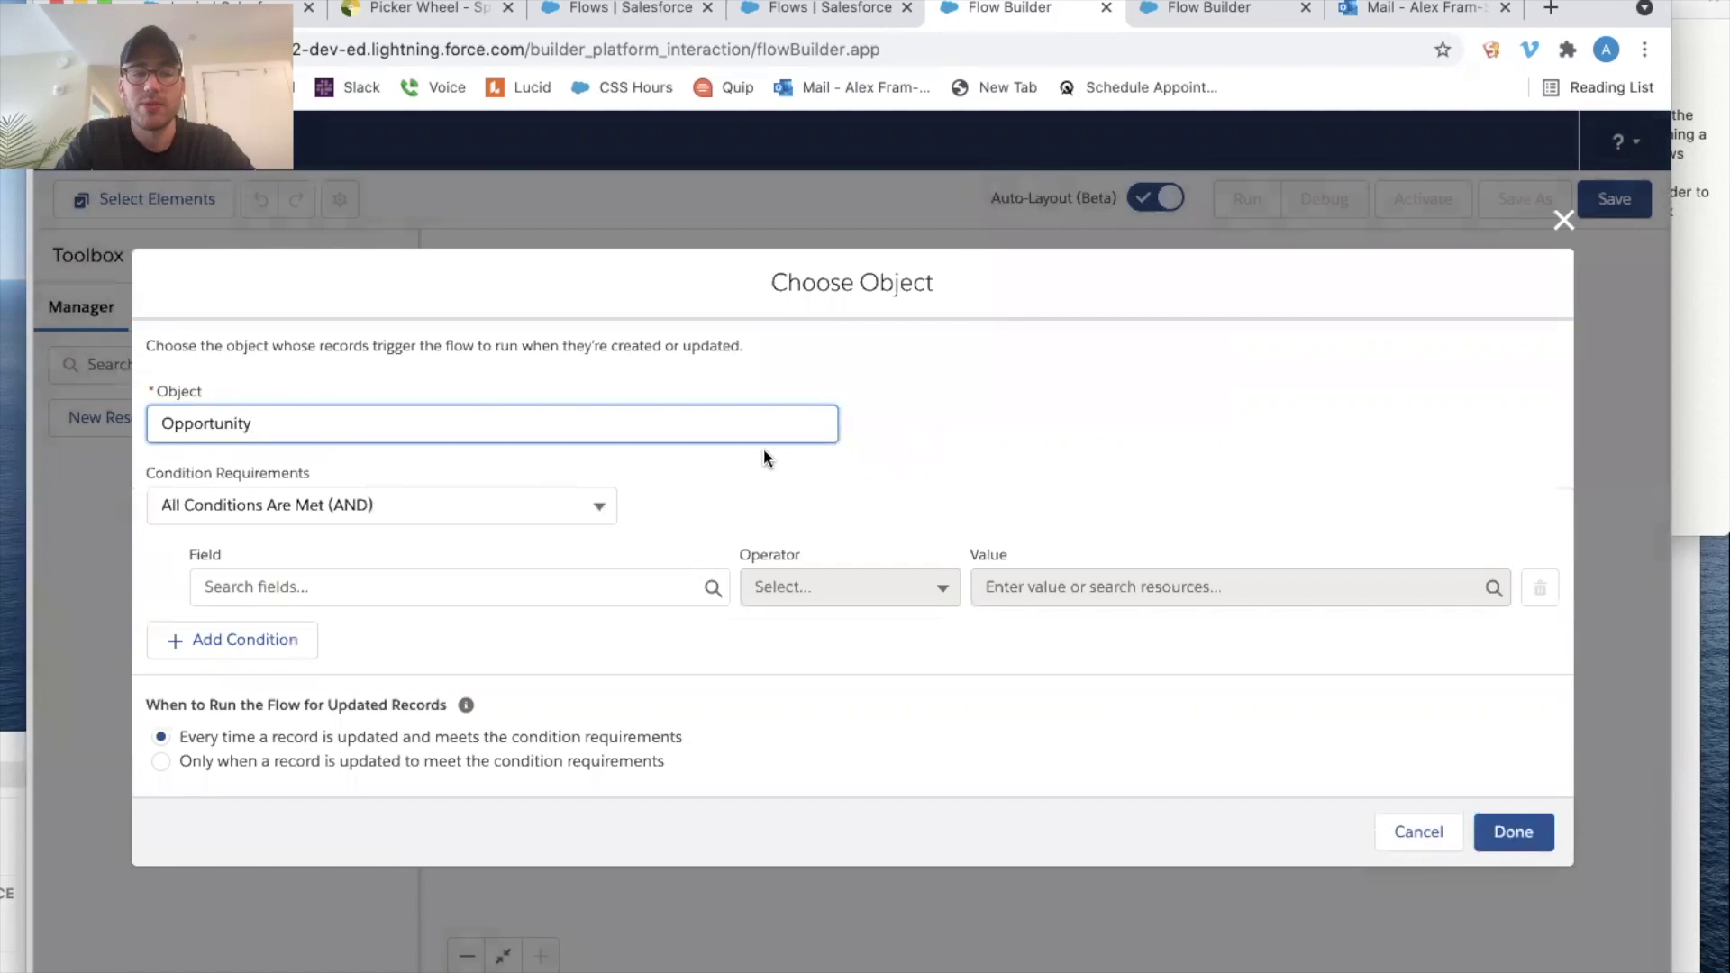
- Set the first entry condition so that StageName equals Closed Won
click(469, 590)
text(stage)
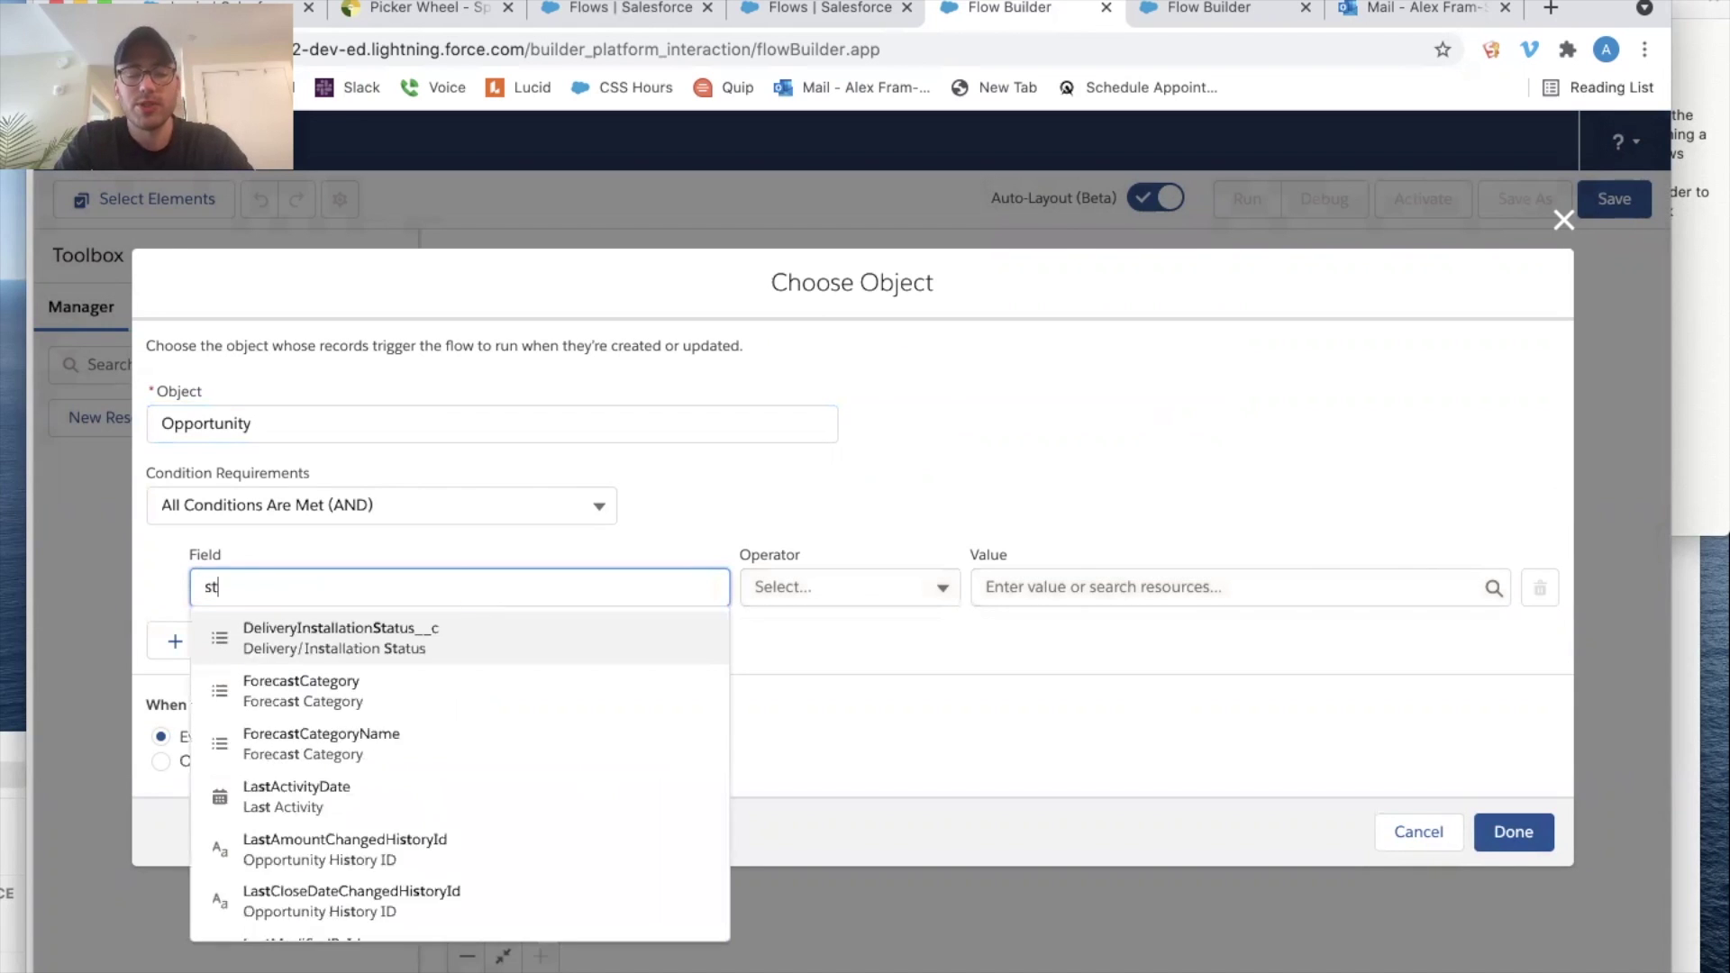
click(429, 660)
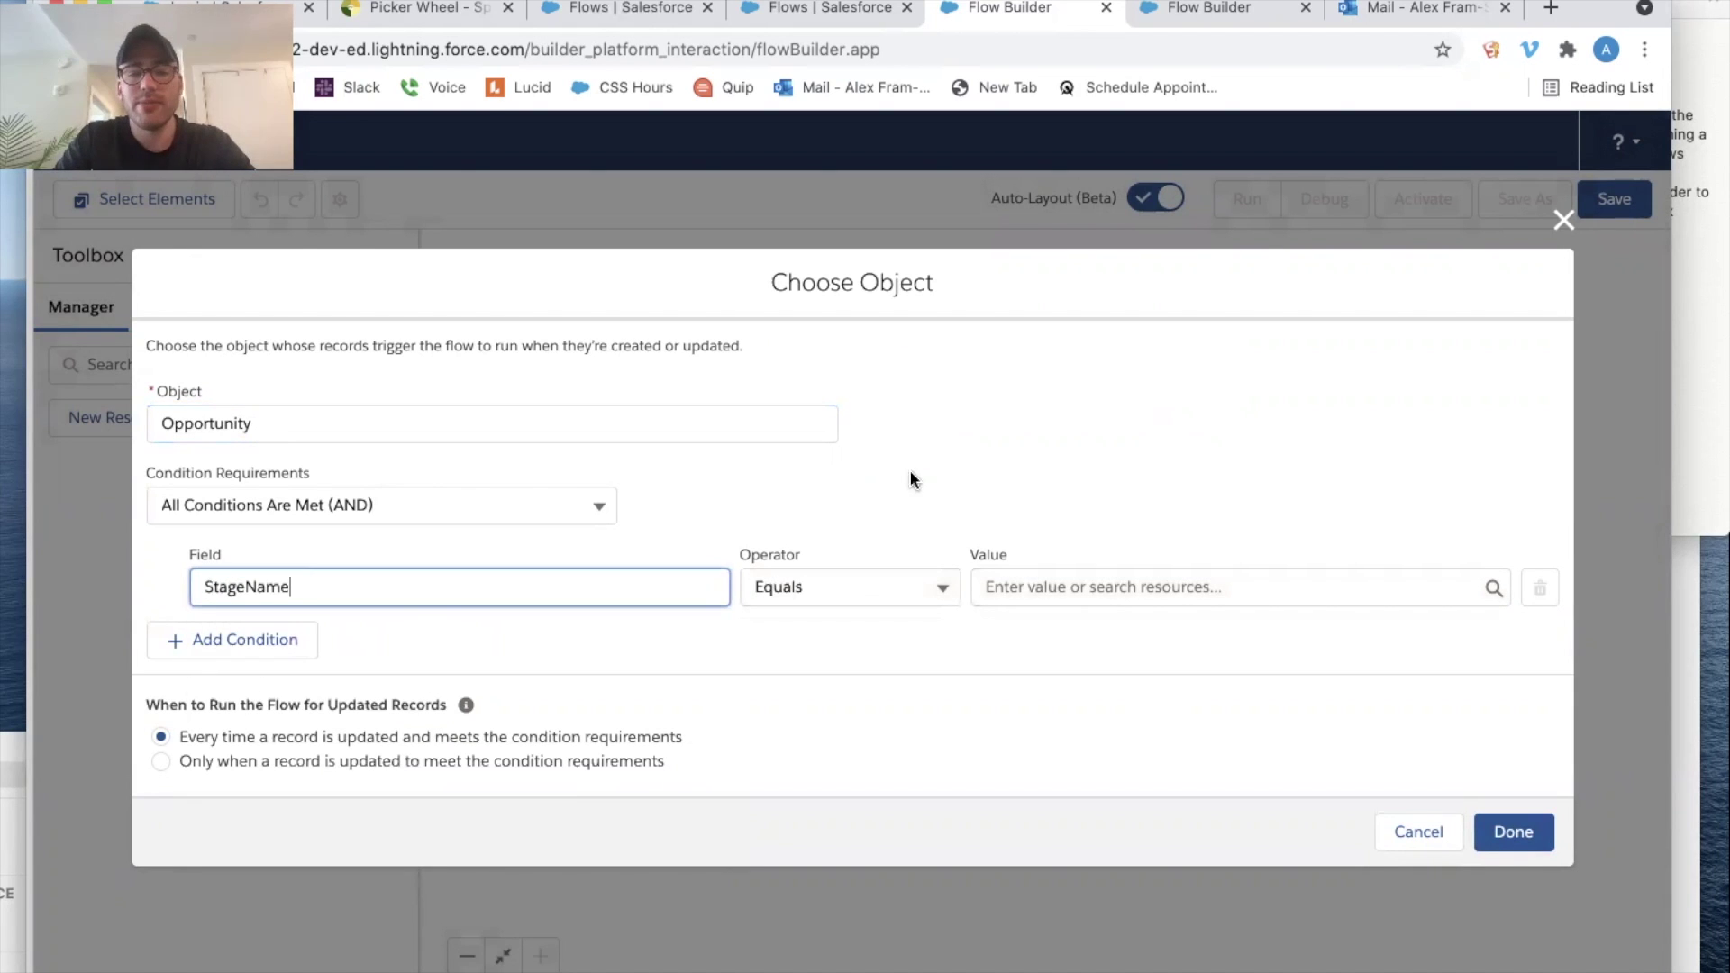
click(1074, 587)
text(close)
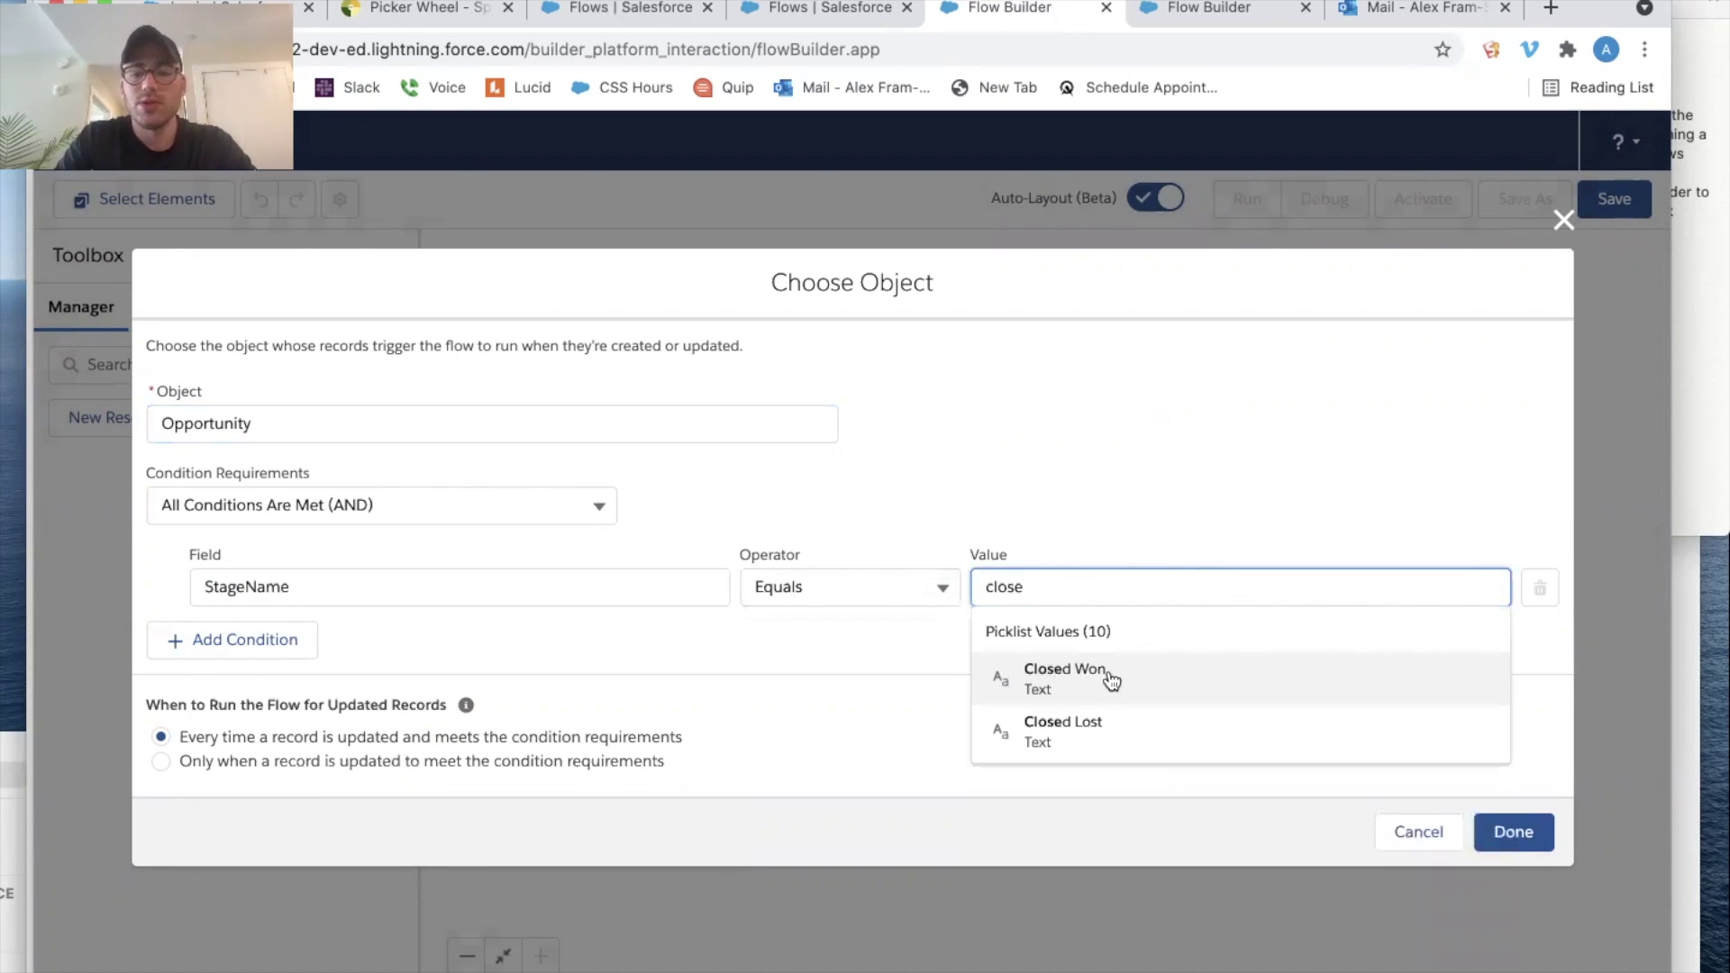
click(1108, 682)
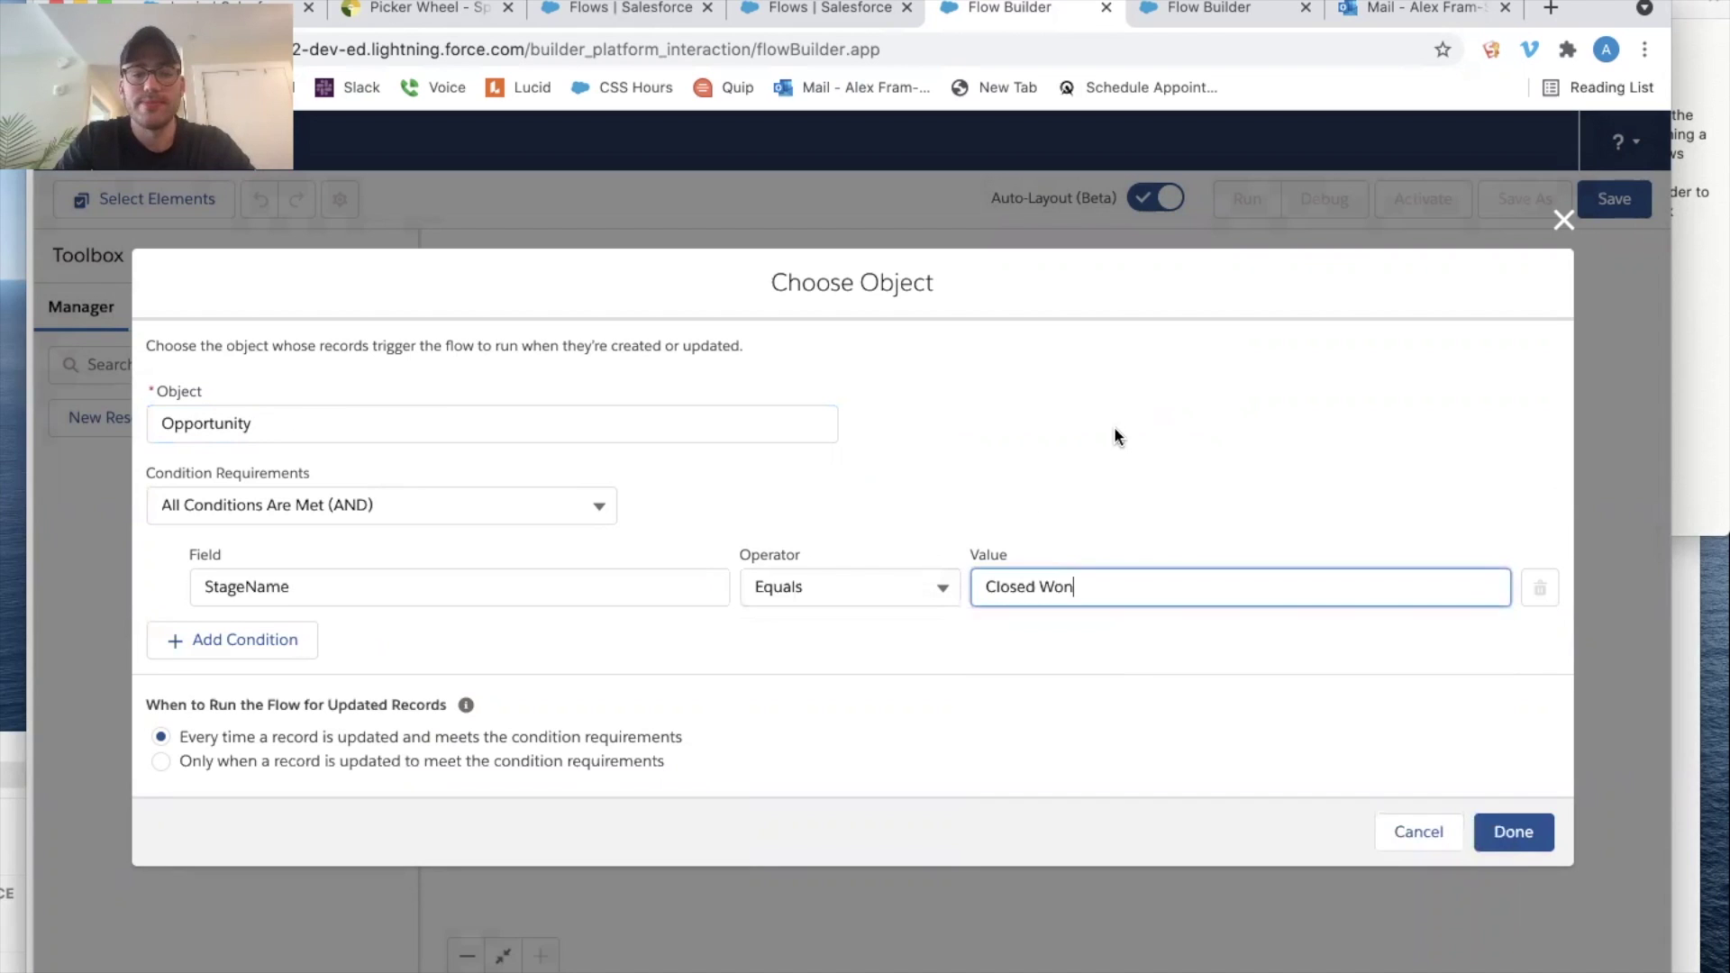
- Add a second entry condition requiring Id Is Null to be True, and confirm the object settings
click(279, 640)
click(355, 628)
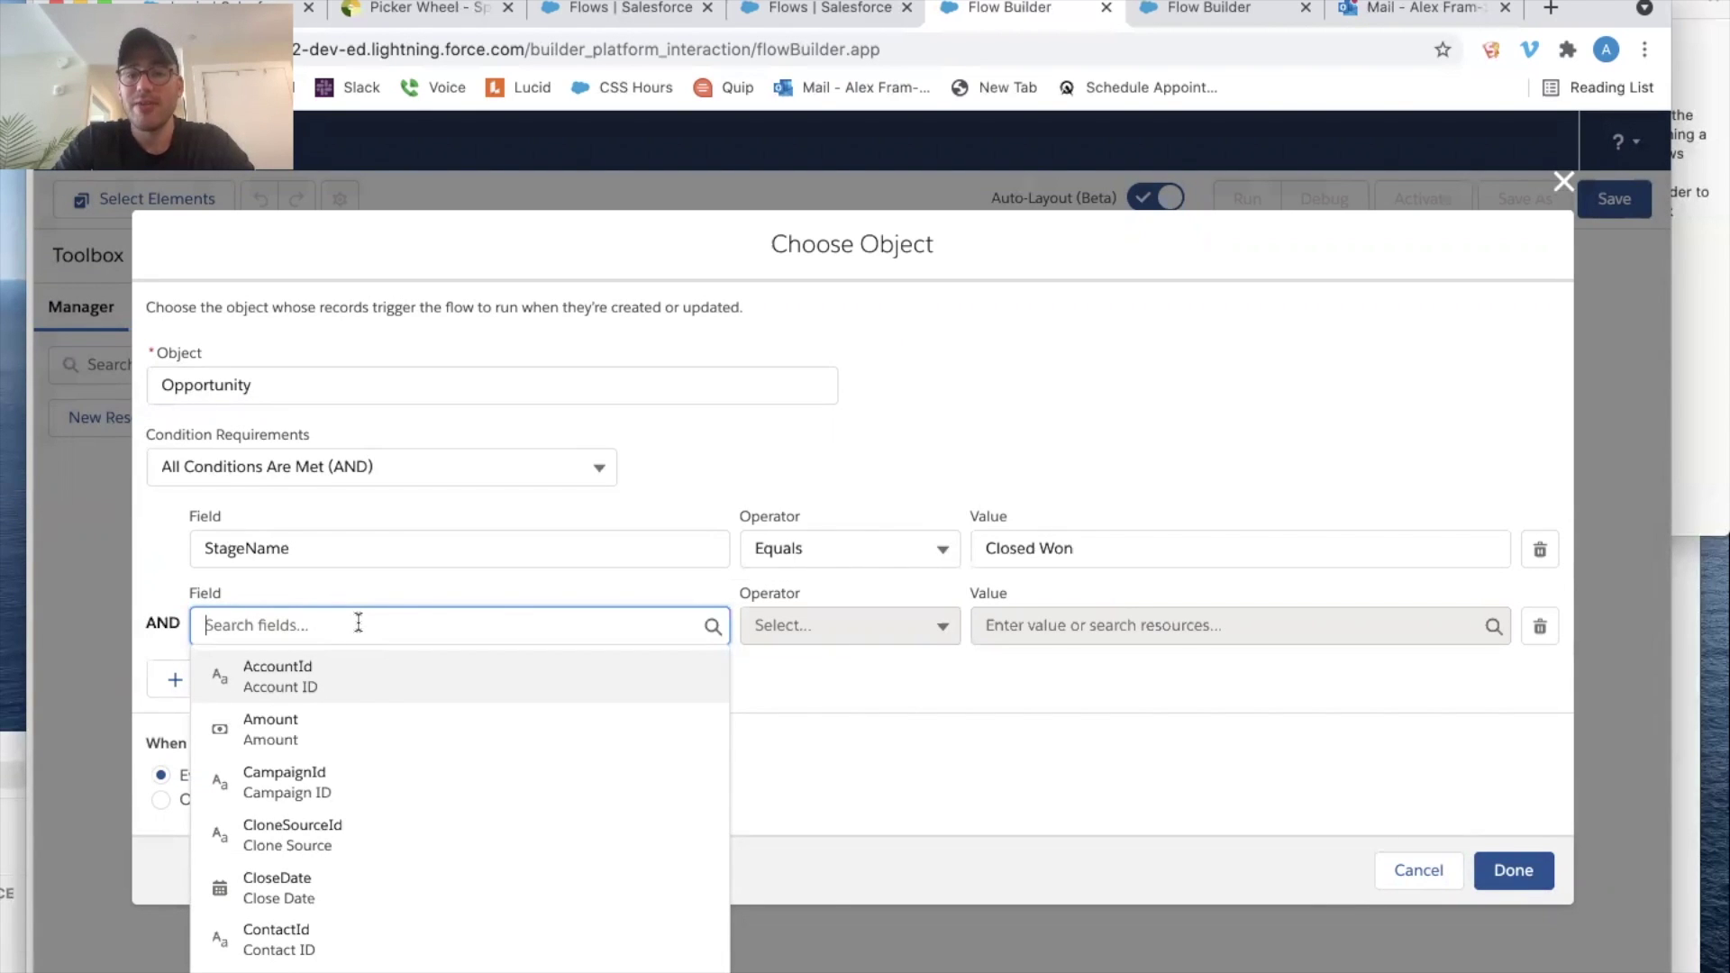
text(Id)
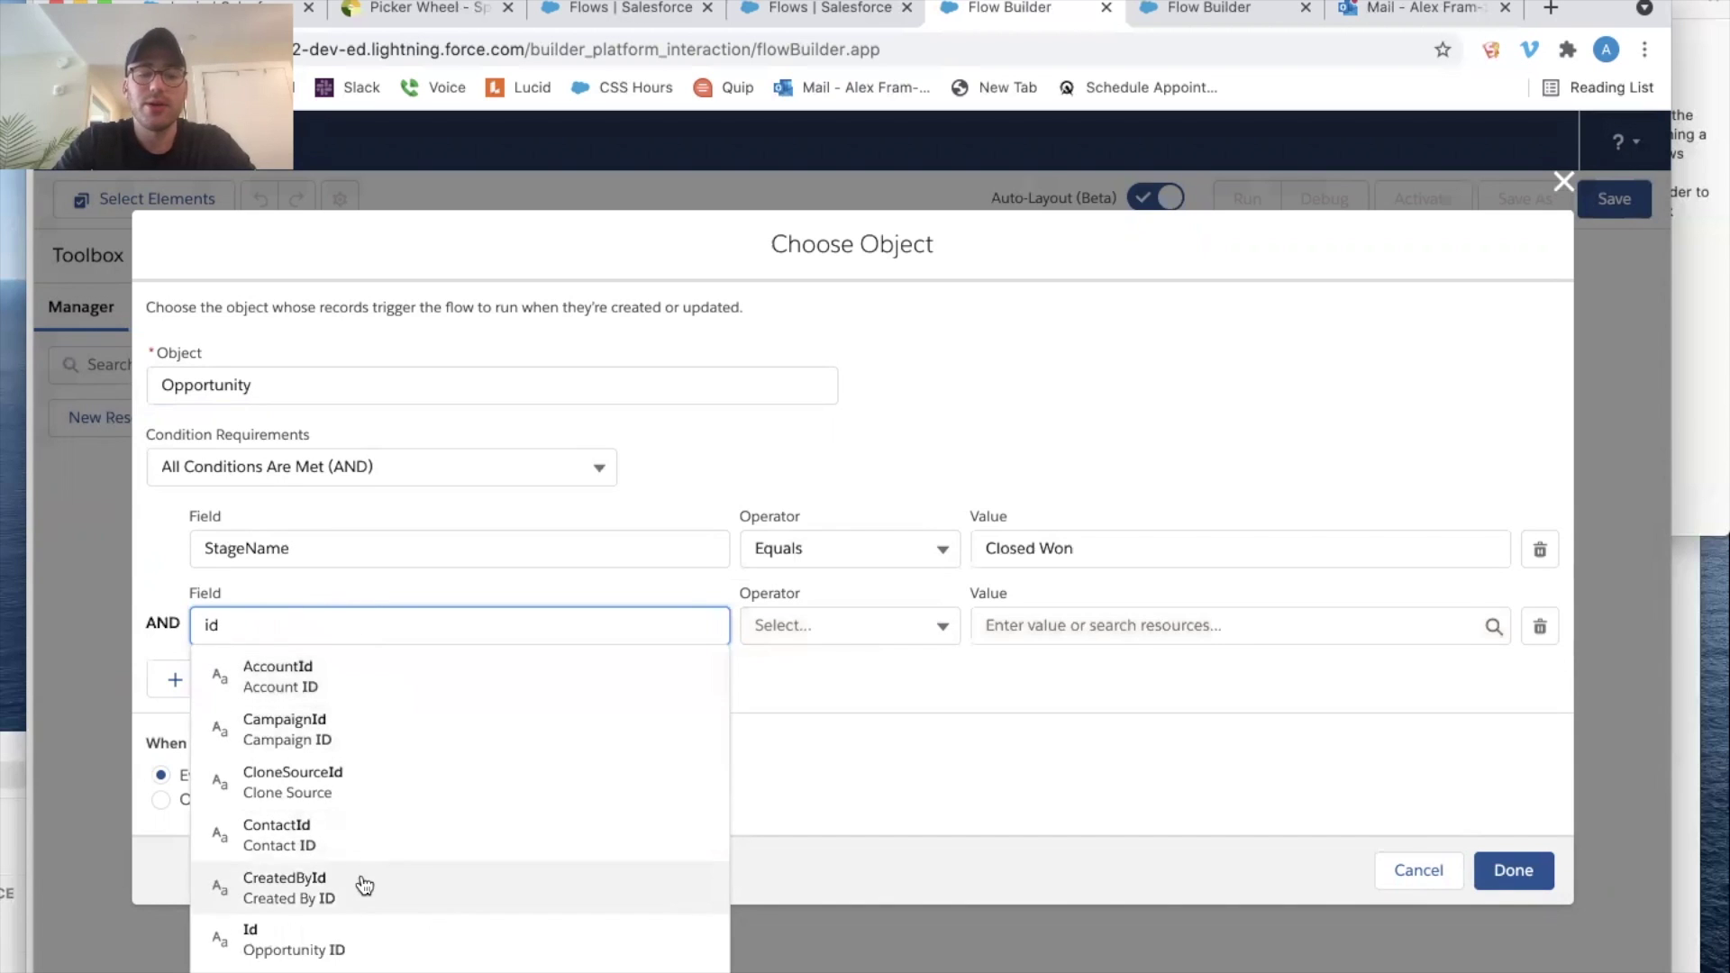
click(350, 948)
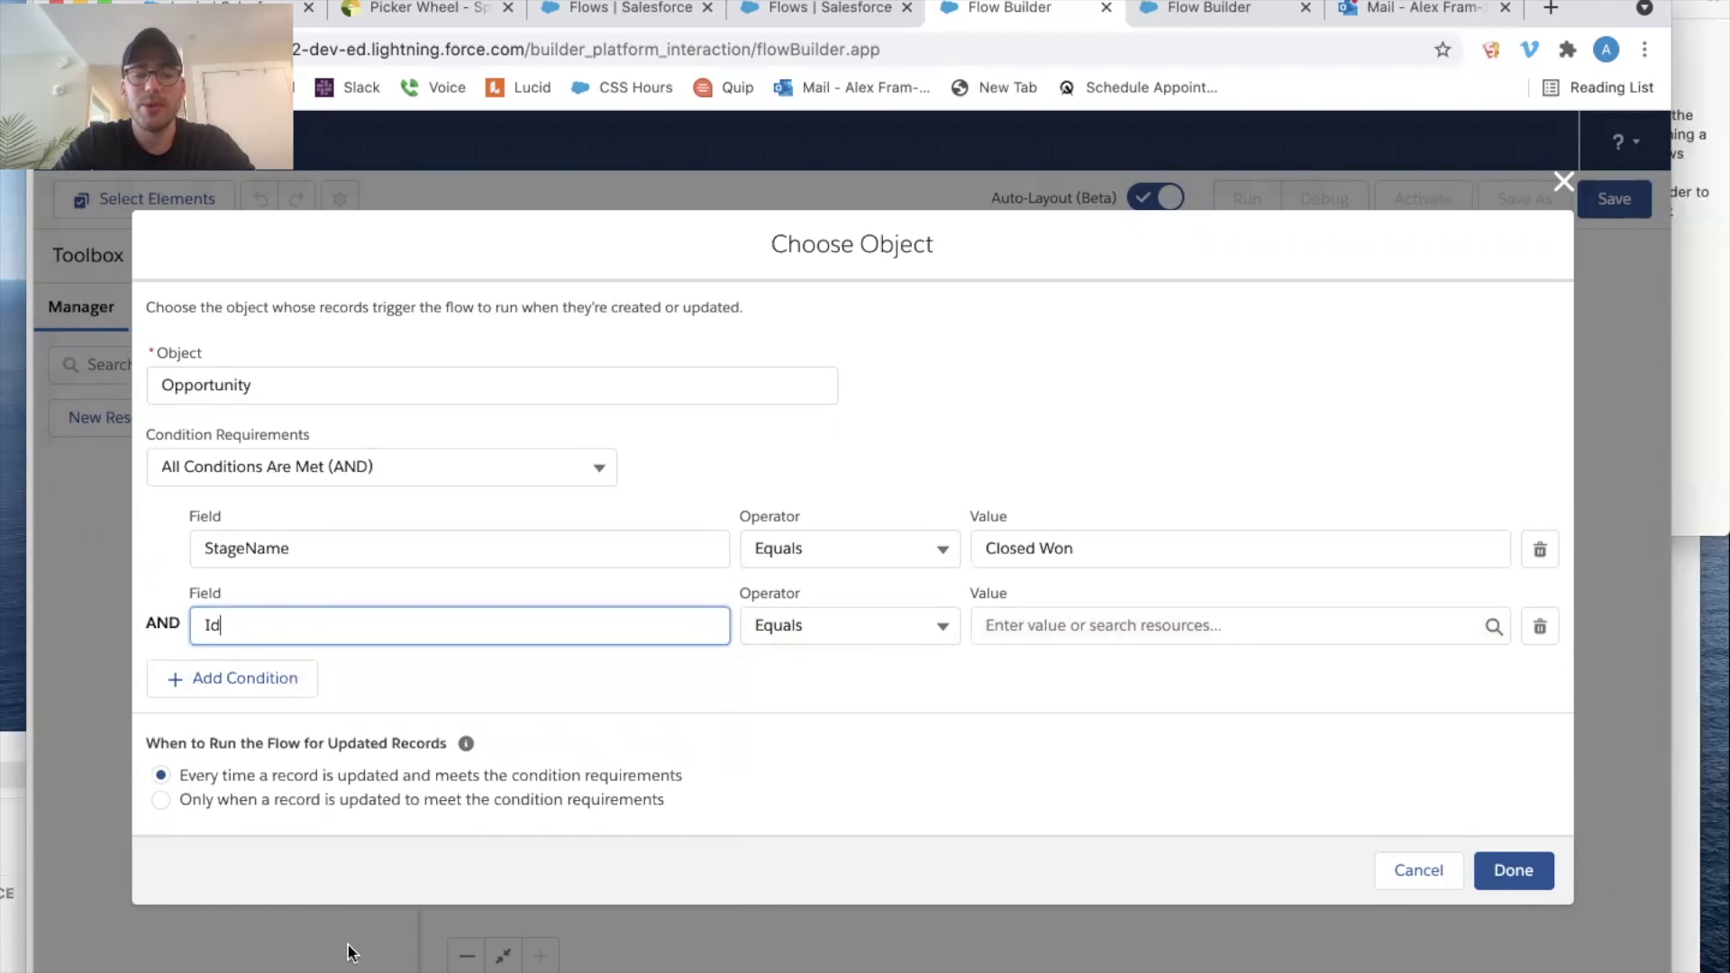
click(785, 628)
click(809, 881)
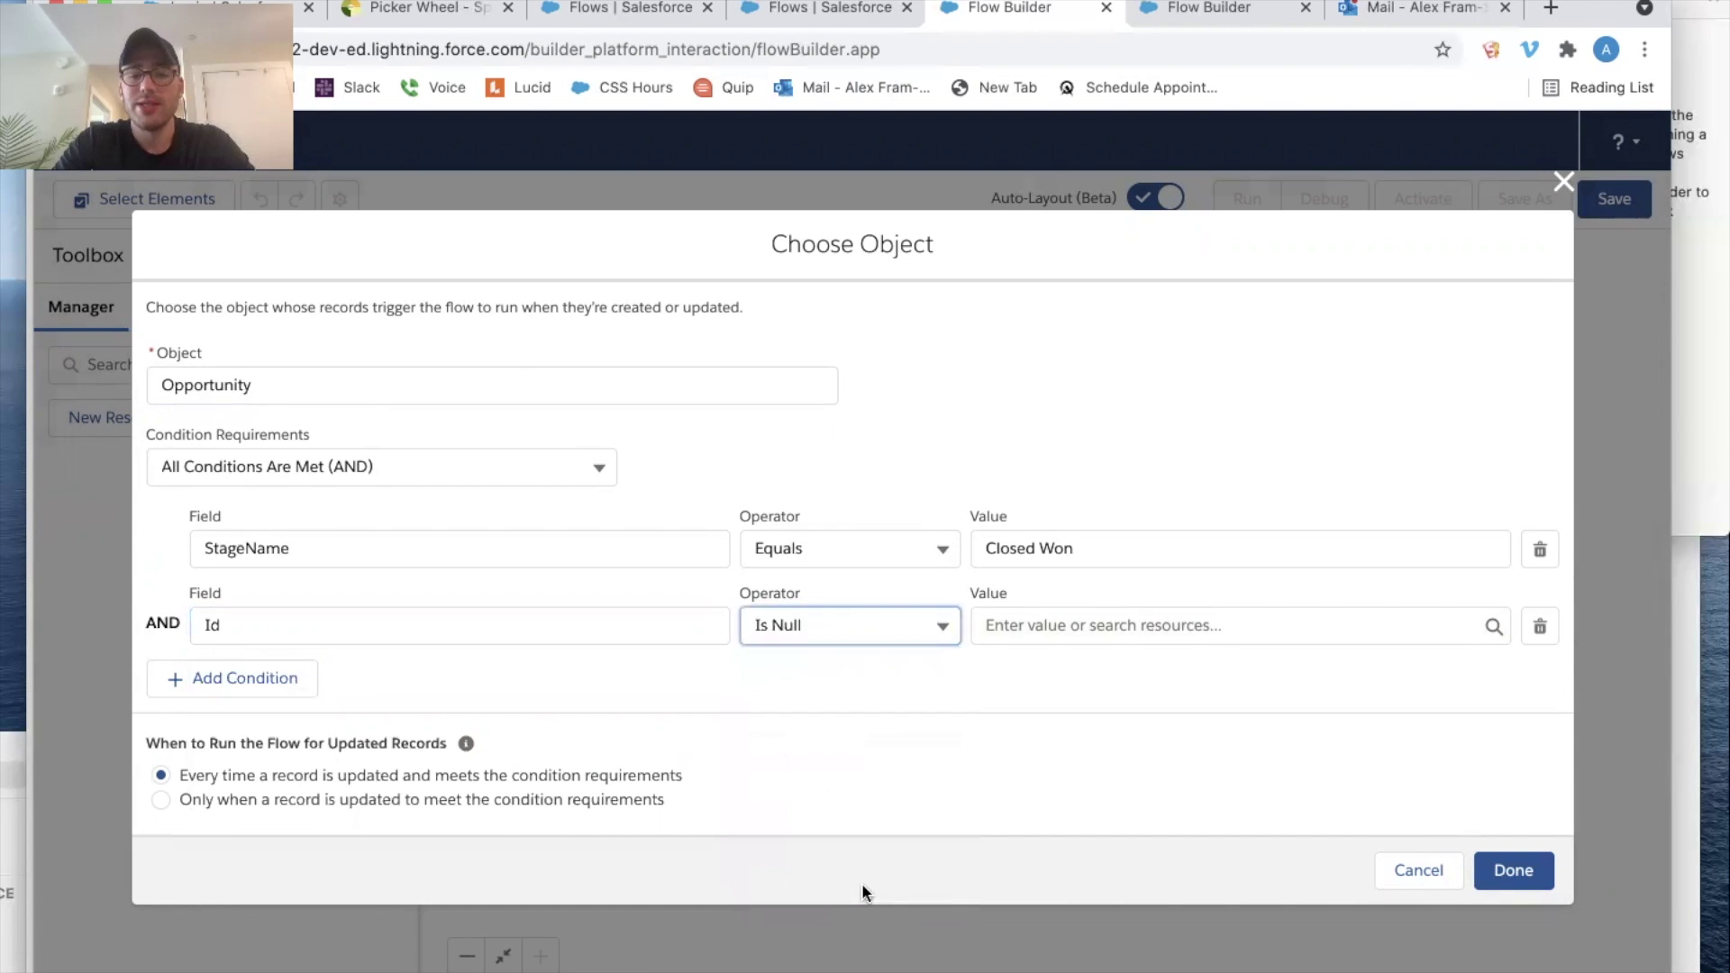
click(1074, 624)
text(true)
click(1091, 719)
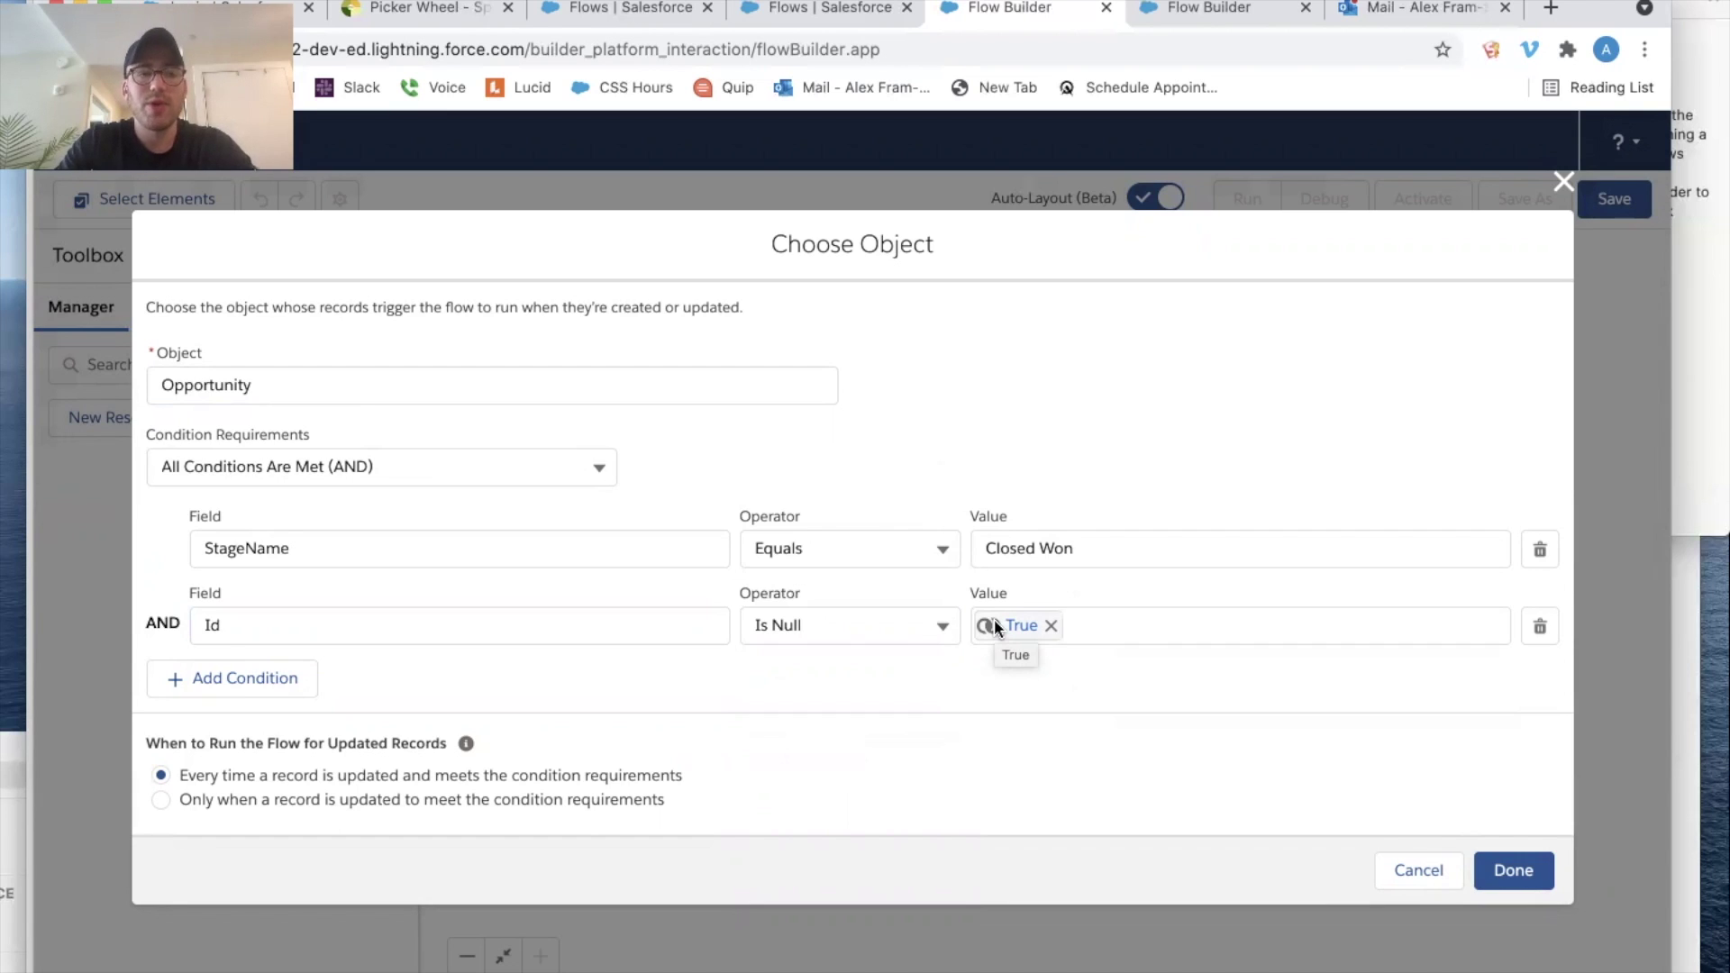
click(1514, 870)
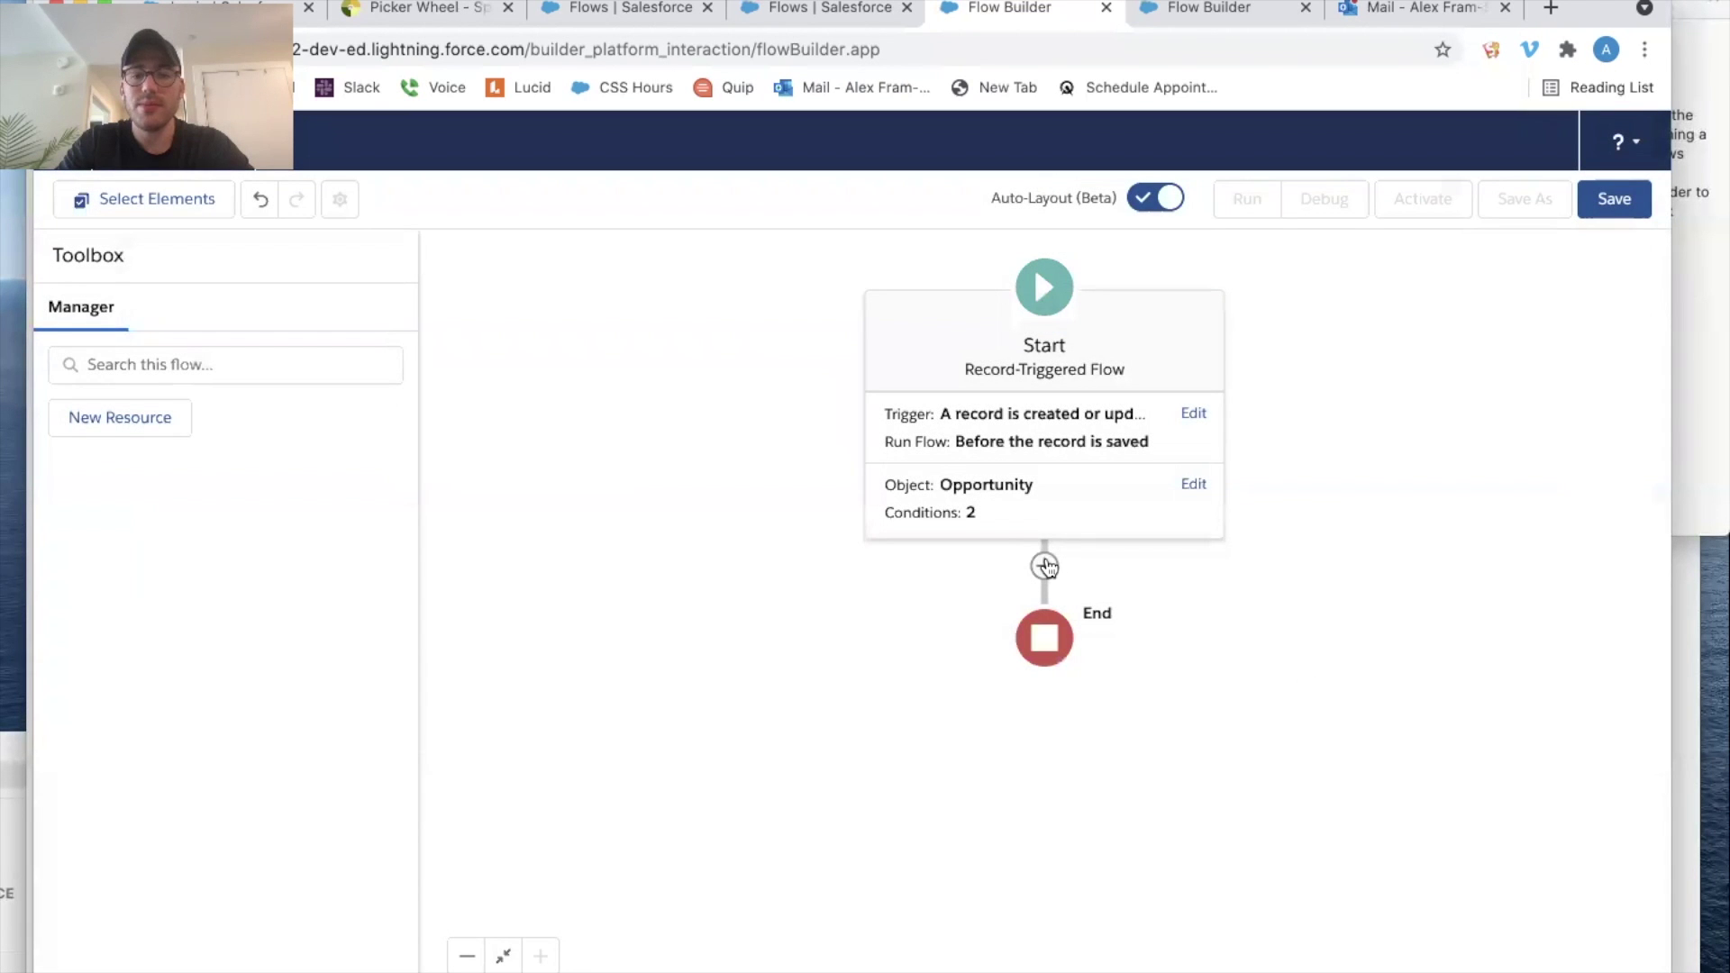
- Add an Assignment element after Start, labelled "Assign Description" and described as "Assign Description to Opportunity on Creation"
click(1045, 565)
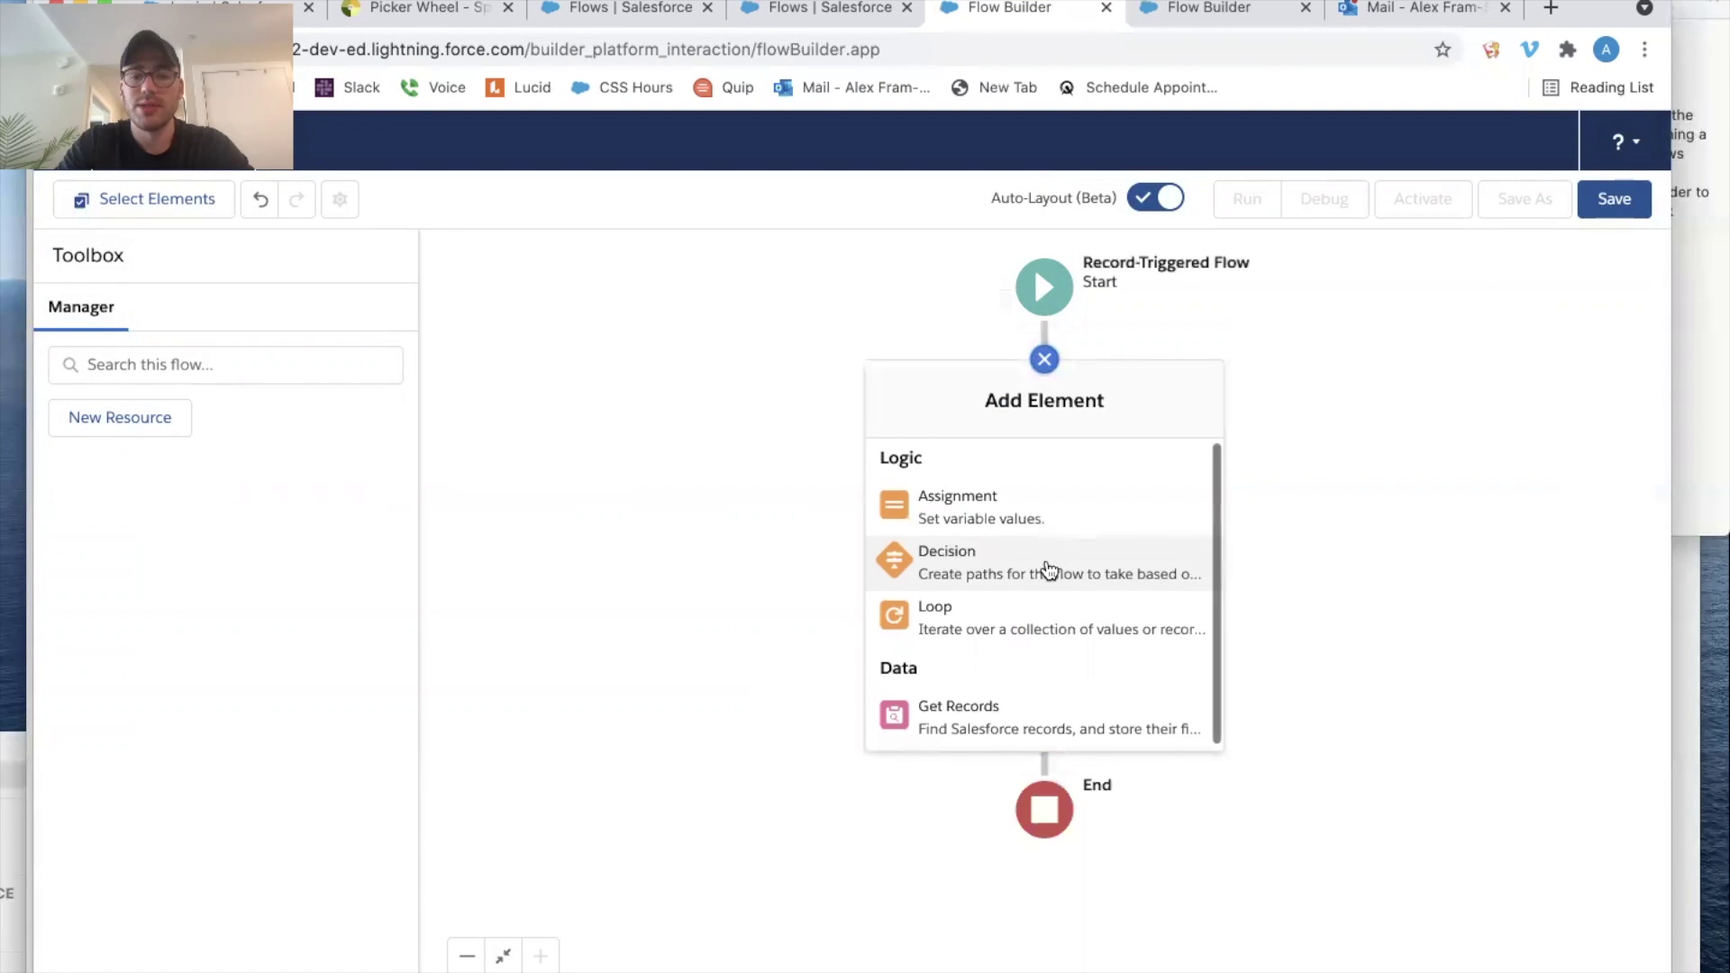
click(1022, 505)
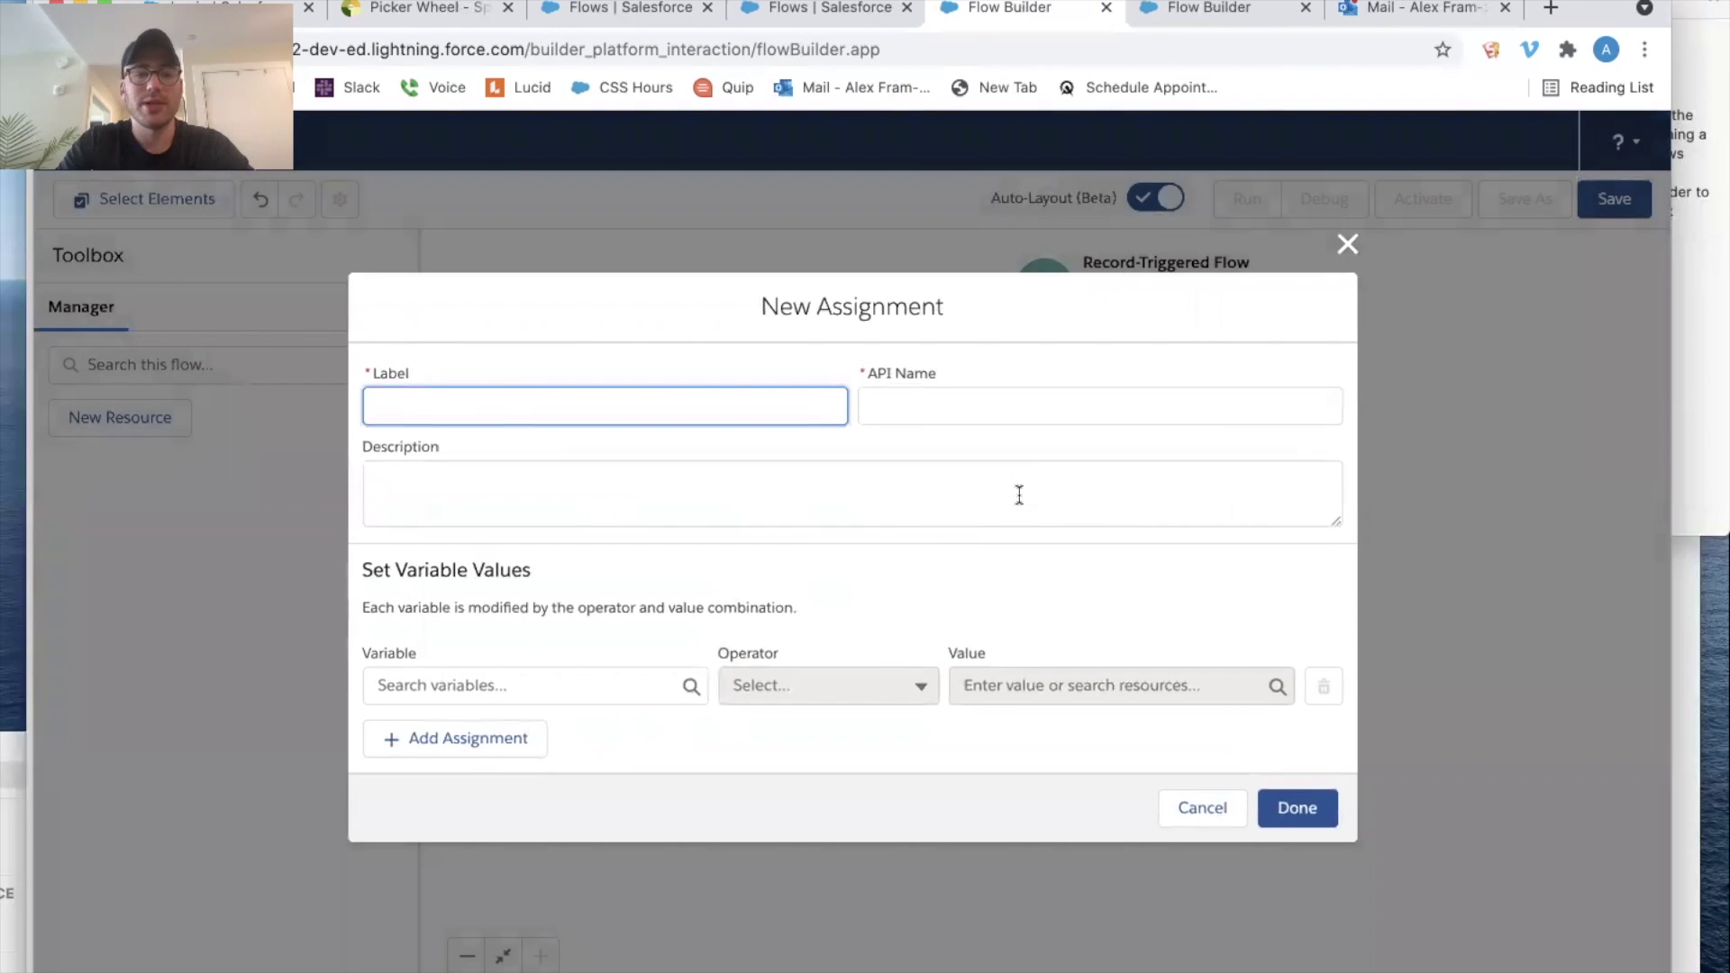
text(Assign Description)
key(Tab)
key(Tab)
click(363, 392)
click(507, 506)
text(Assign Description)
text(to oP)
key(BackSpace)
key(BackSpace)
text(Opportunity on Creation)
- Set $Record > Description to equal "Are you sure you want to be marking an opportunity as closed won on creation!!!" and finish the assignment
click(466, 685)
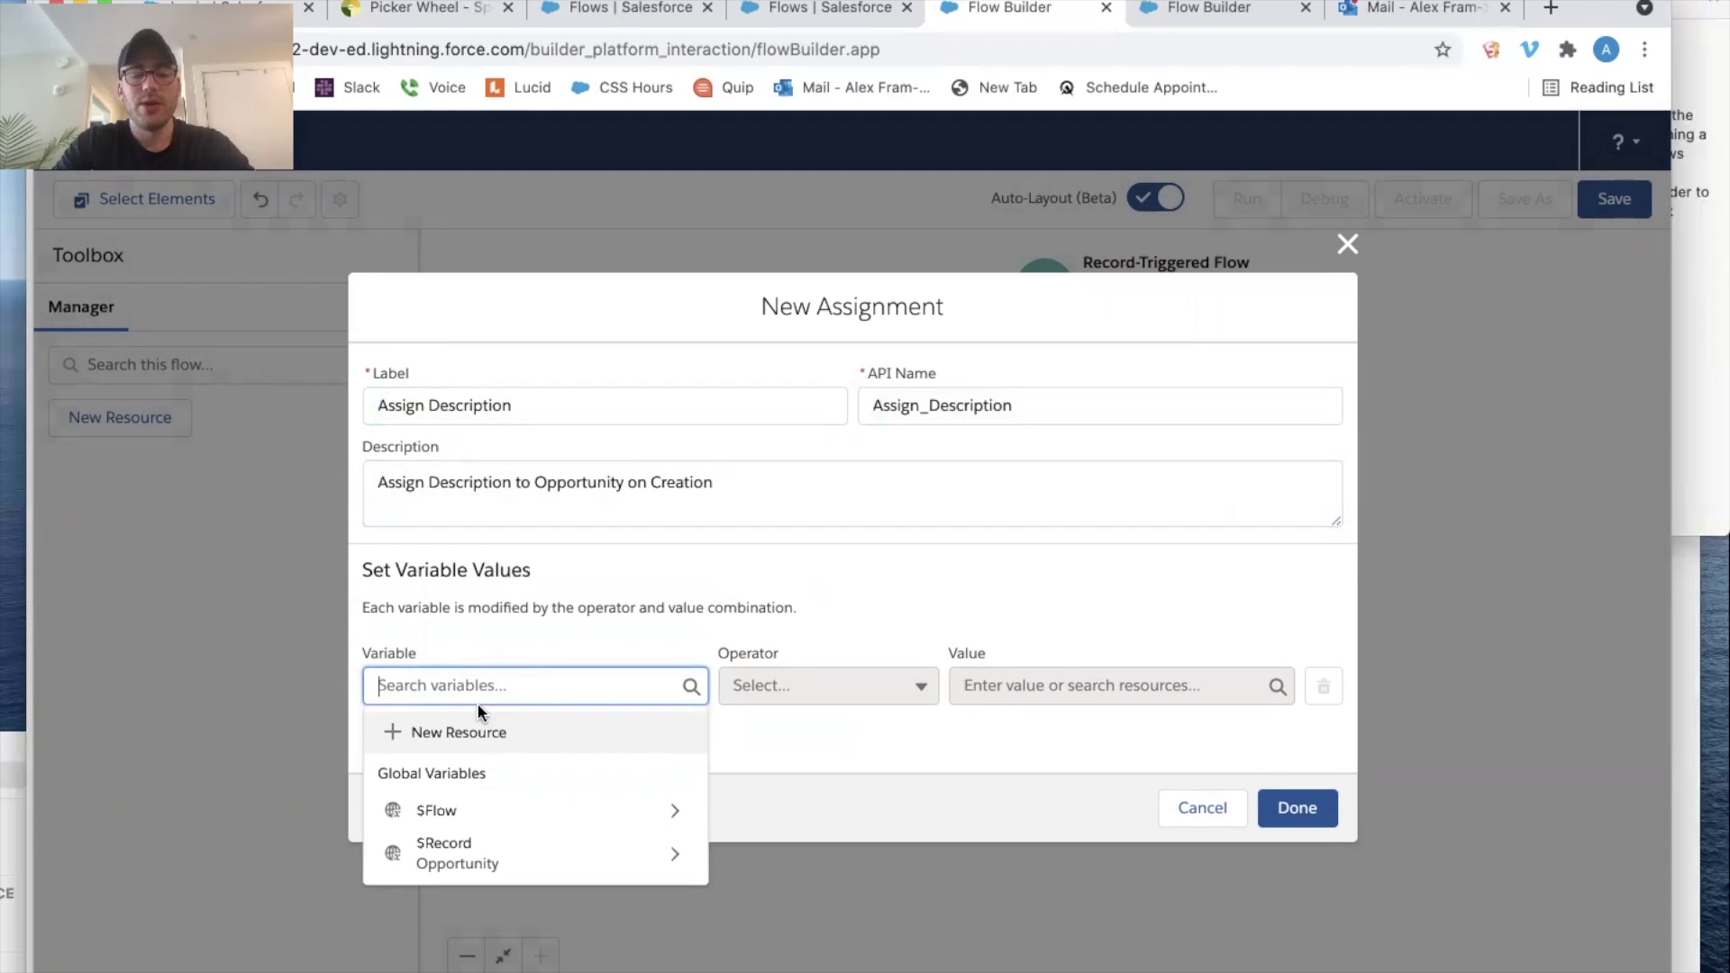
click(498, 849)
text(descr)
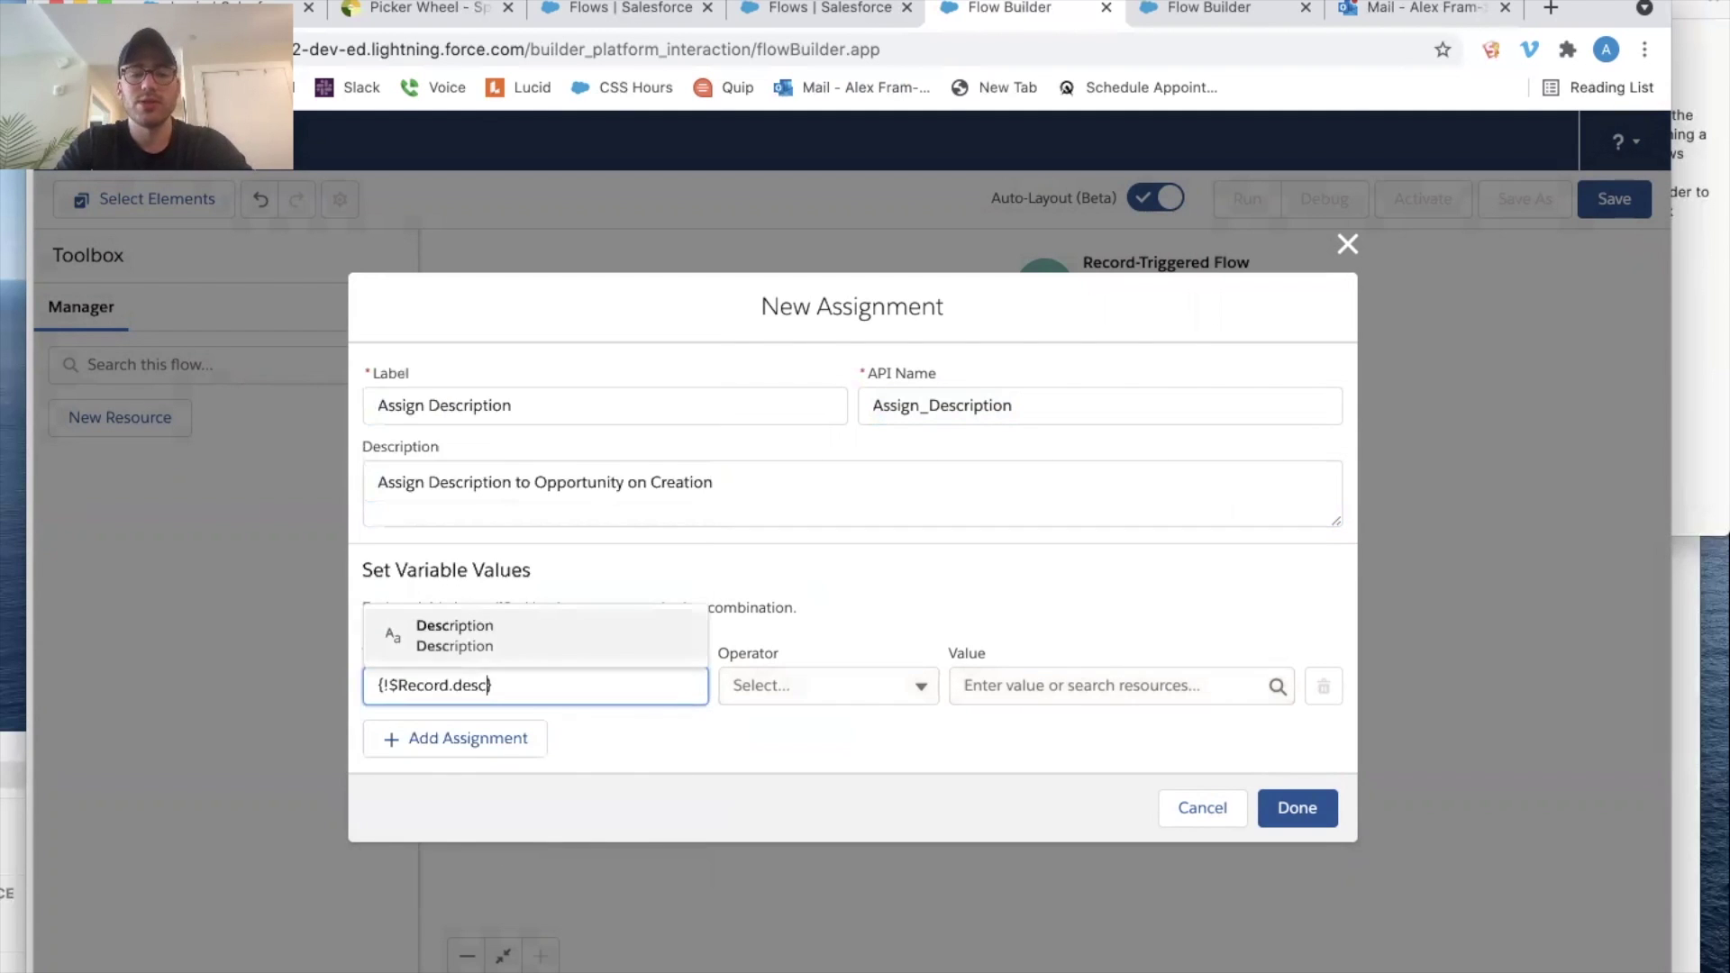
click(491, 640)
click(1036, 686)
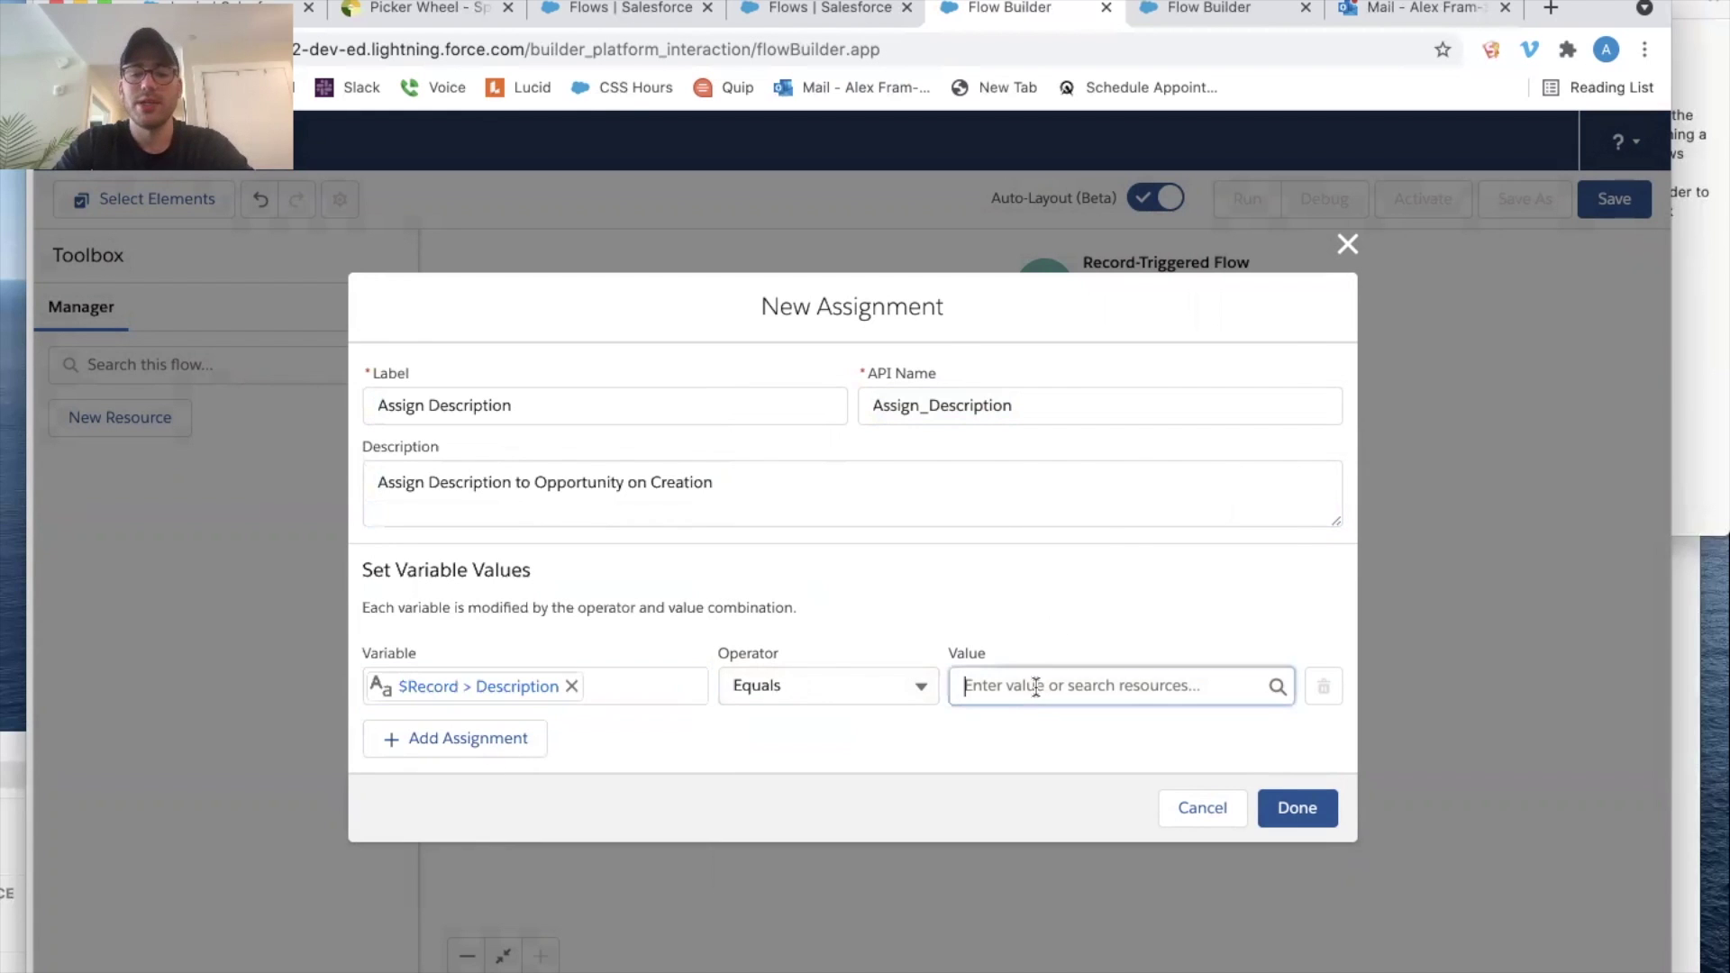
text(Are you)
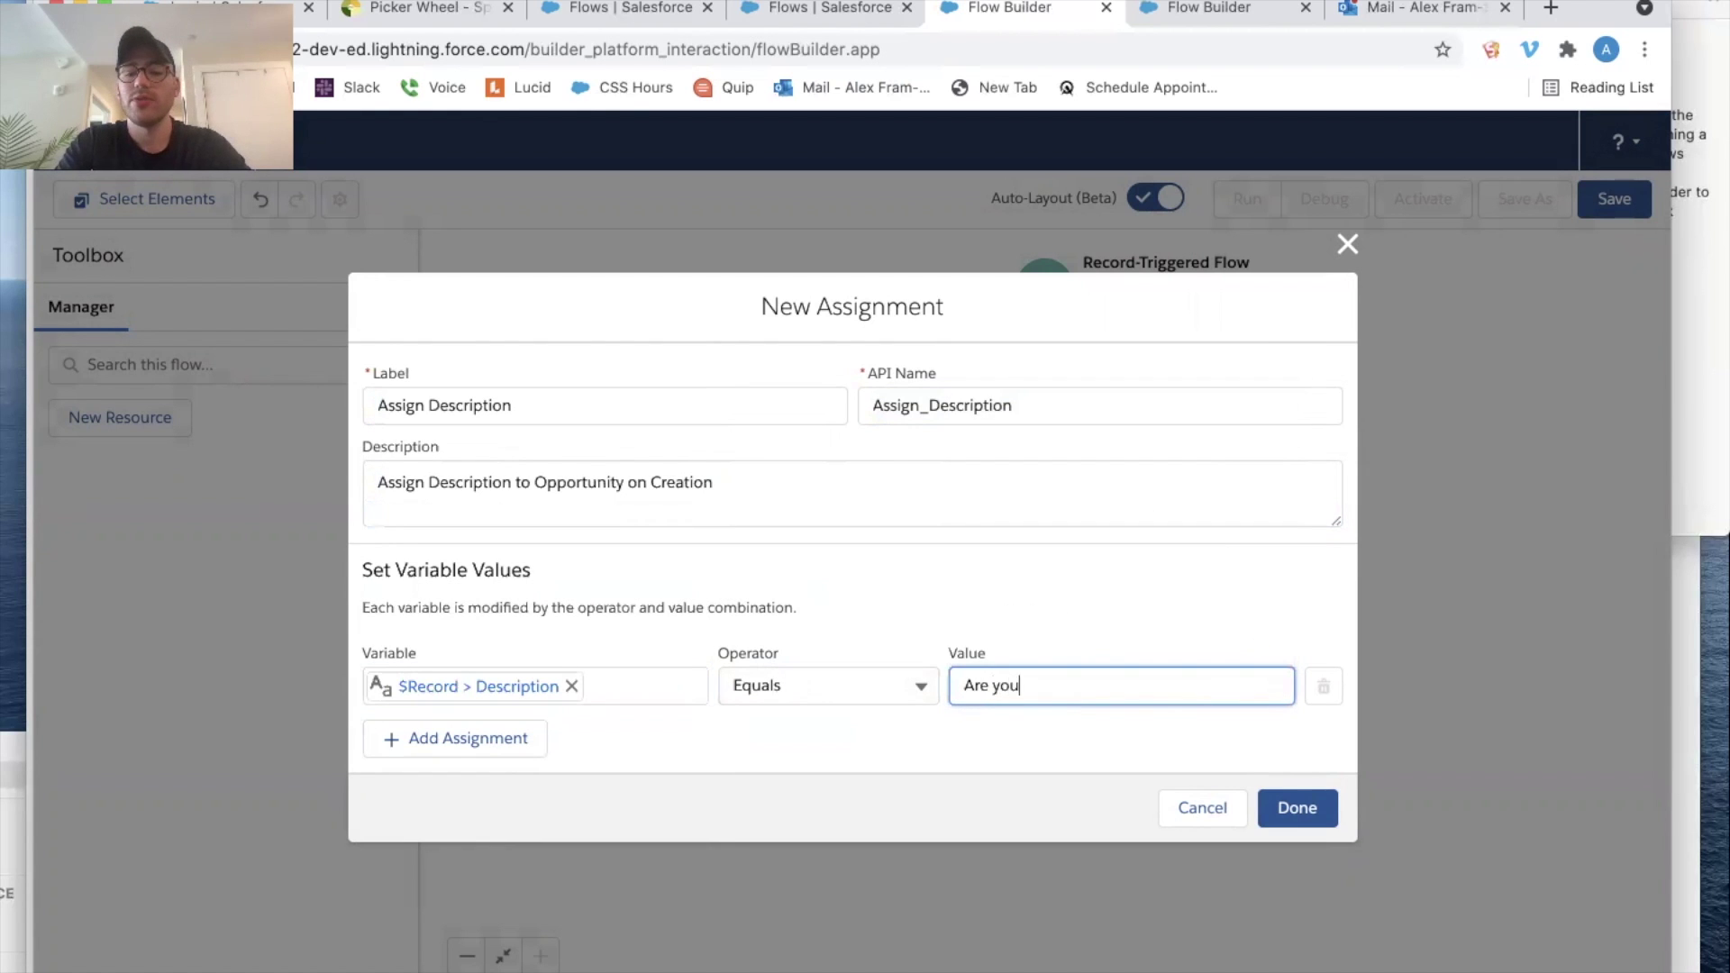
text( sure you want to )
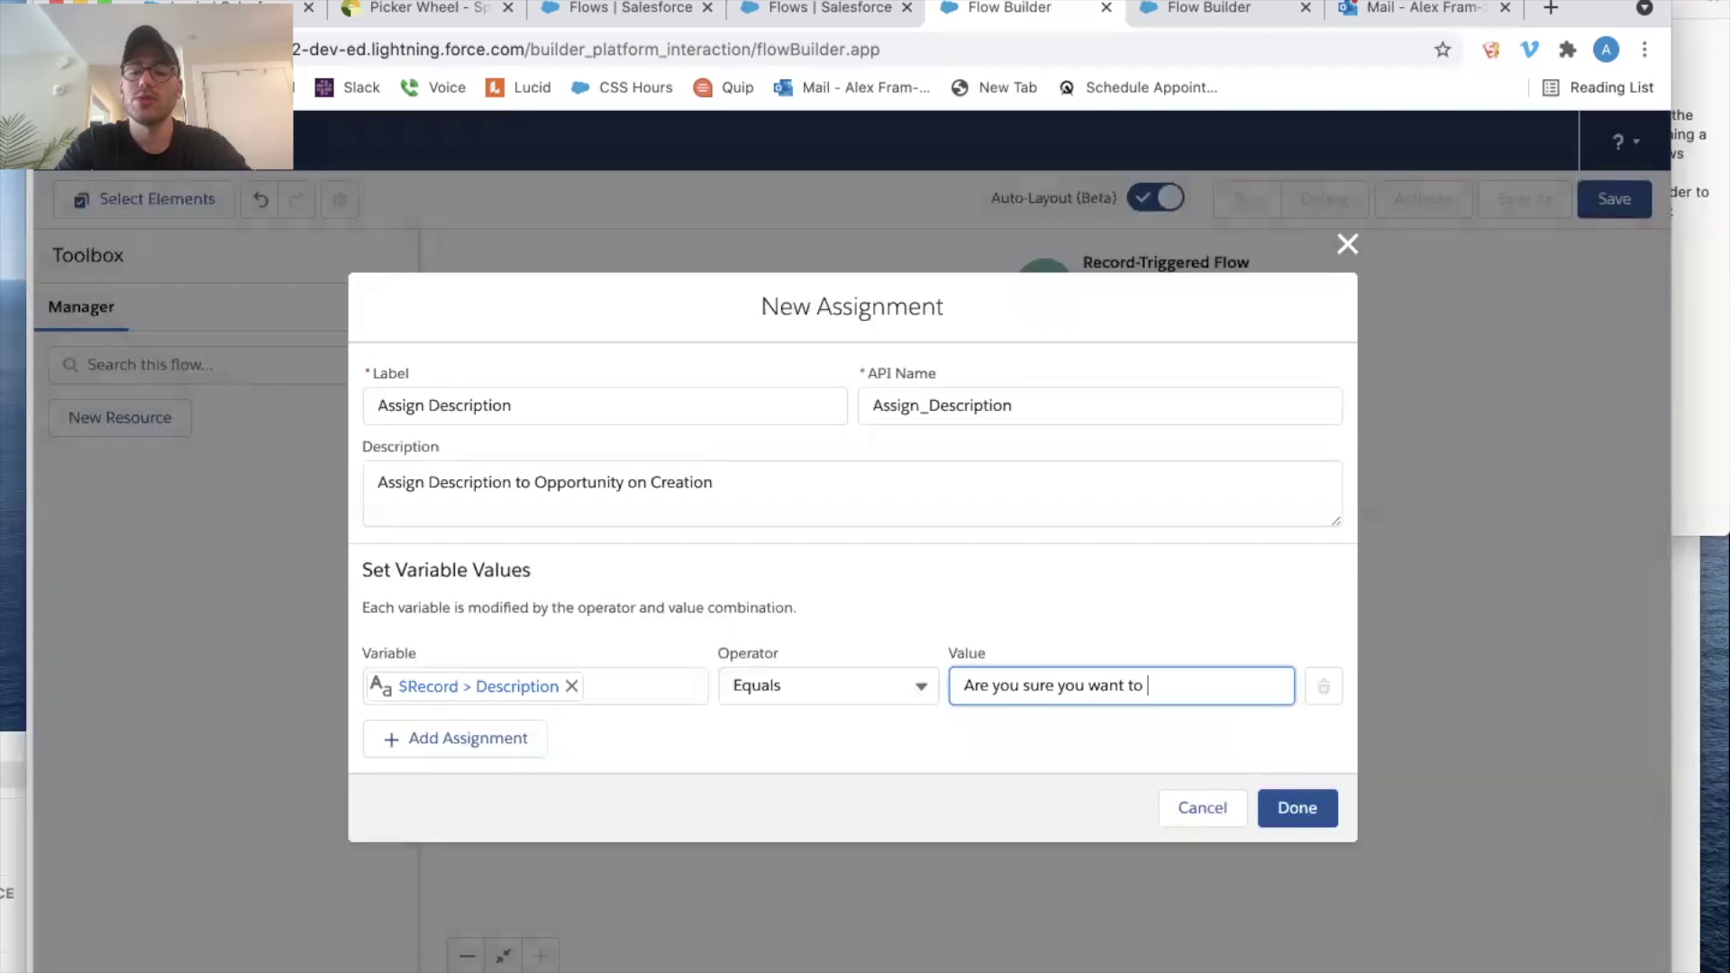
text(be marking an)
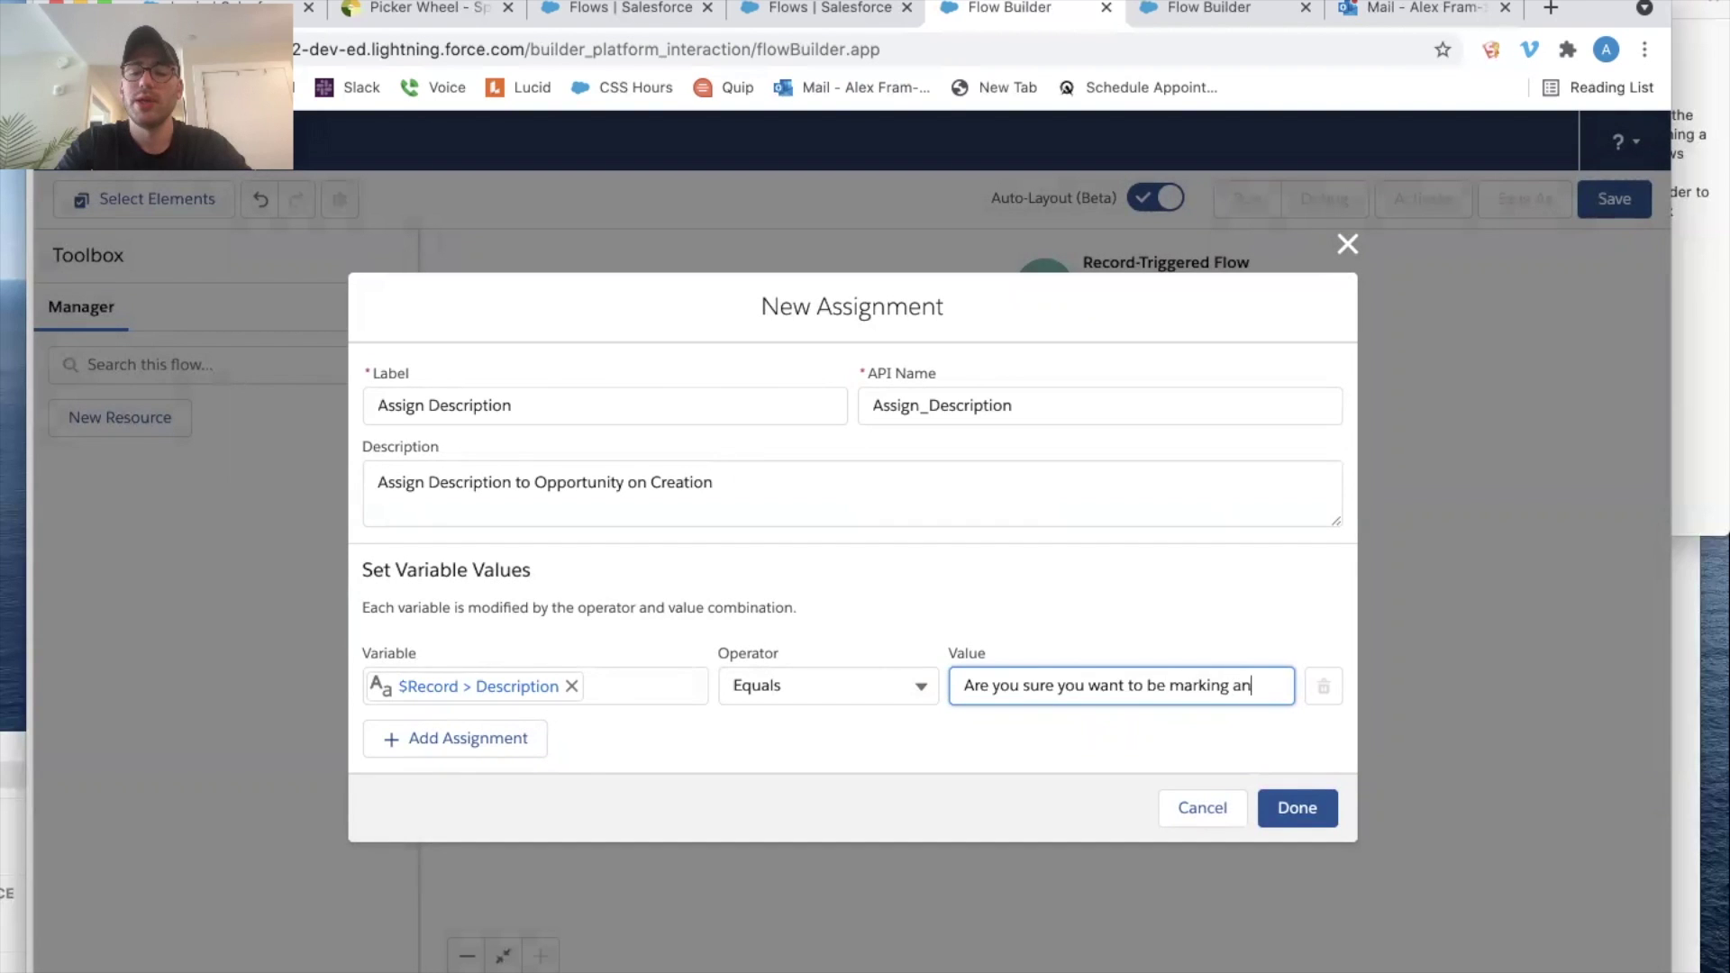
text( opportunity as )
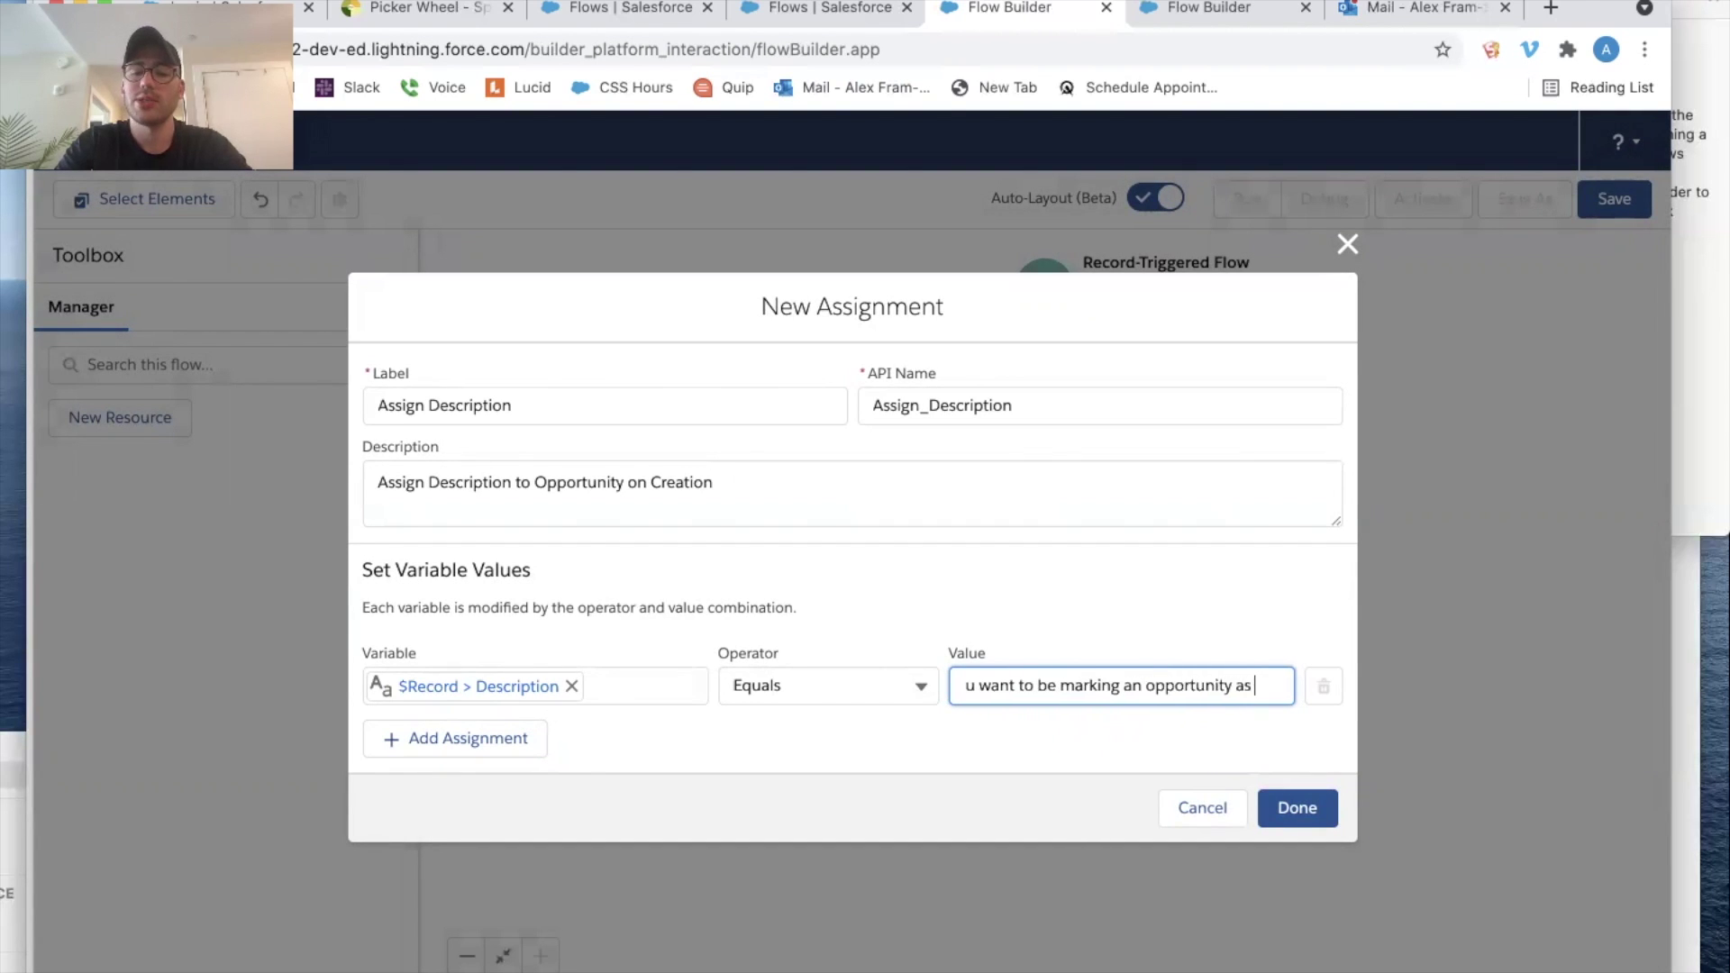
text(closed won on creation!!!)
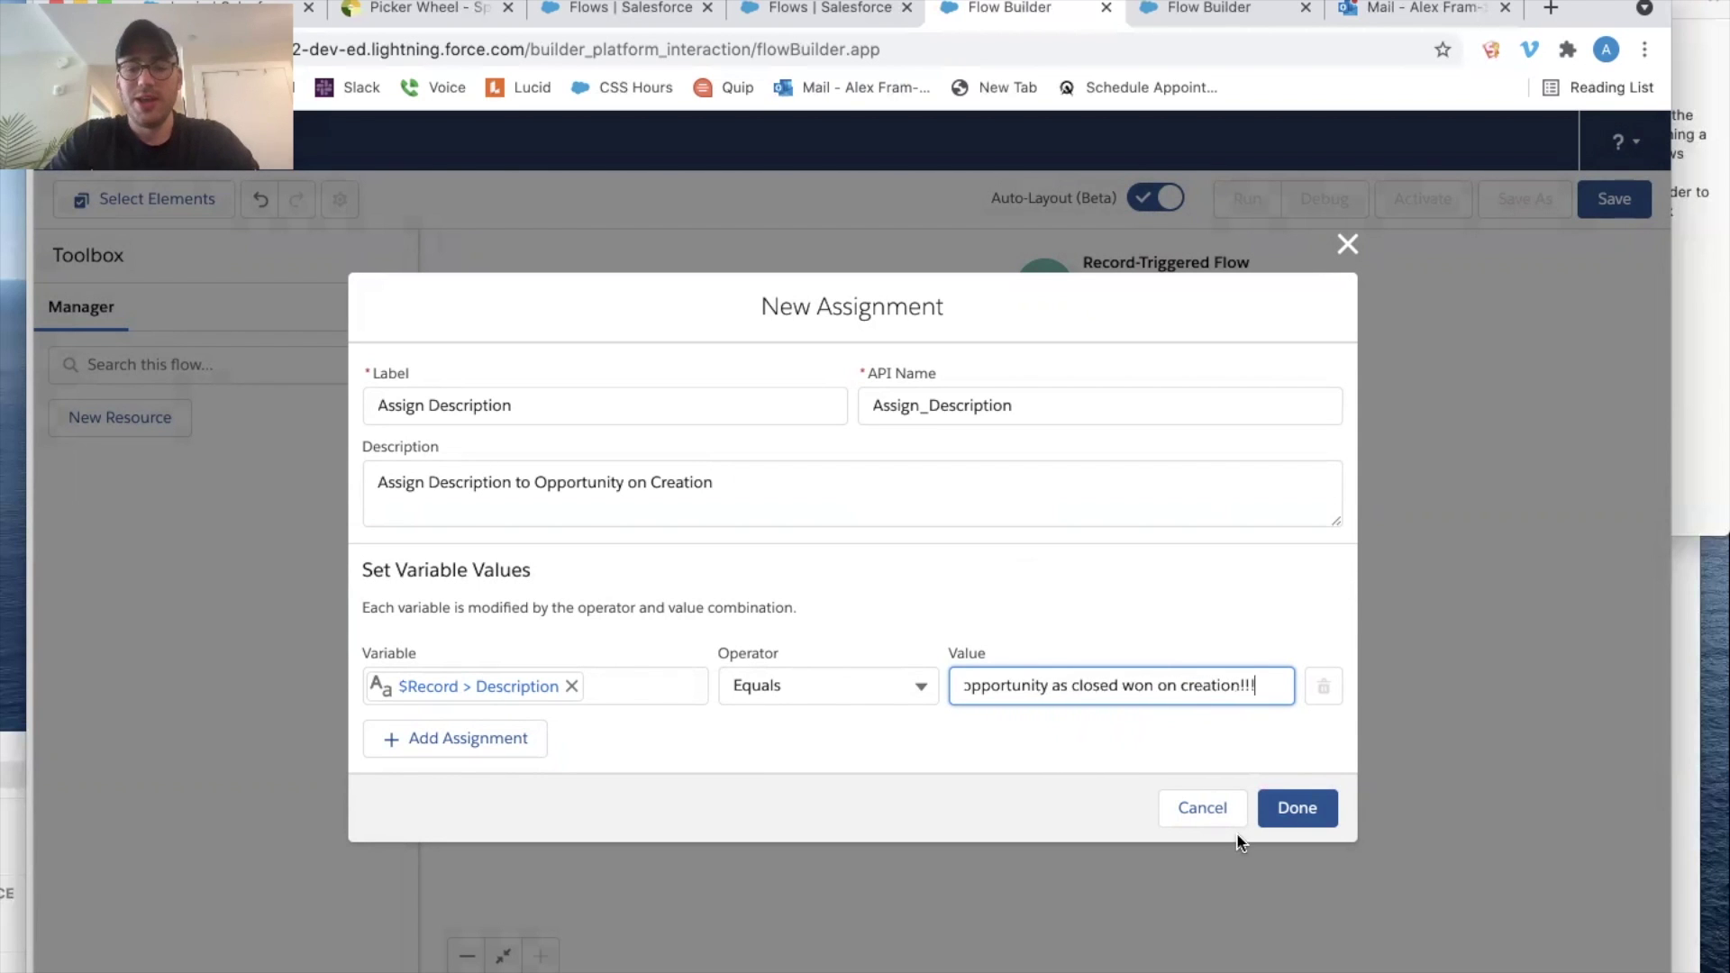
click(1316, 814)
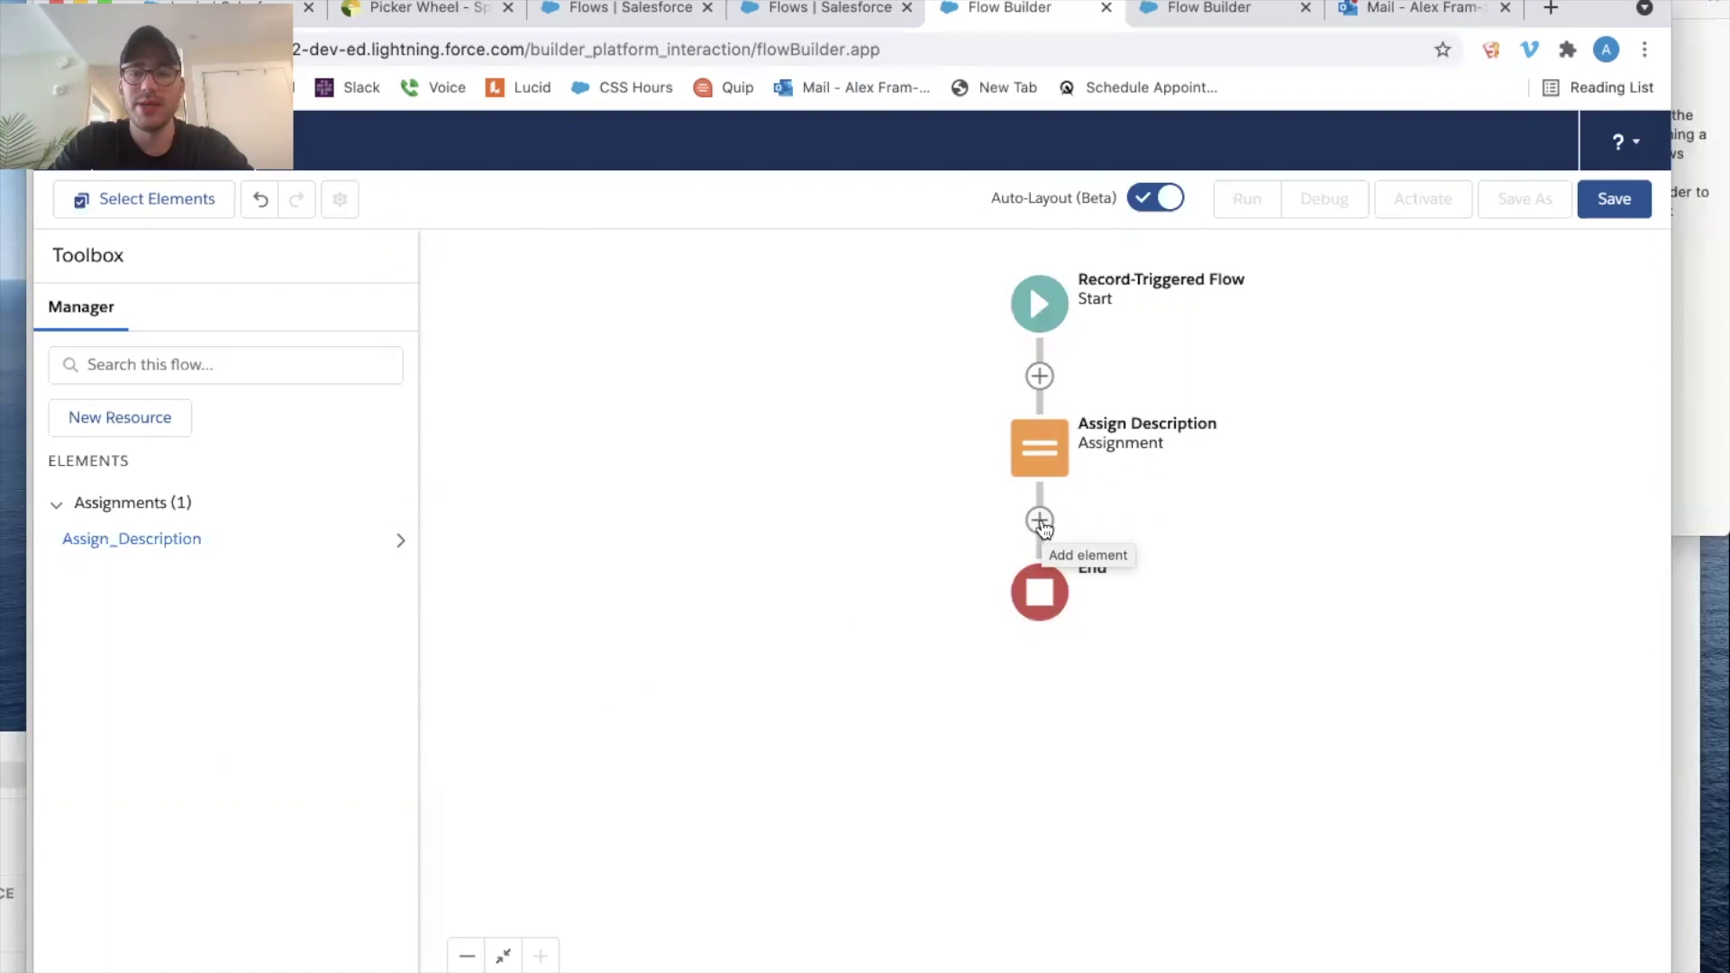
- Save the flow with "Opportunity Before Save On Create or Edit Record Triggered Flow" as both label and description, and activate it
click(1613, 199)
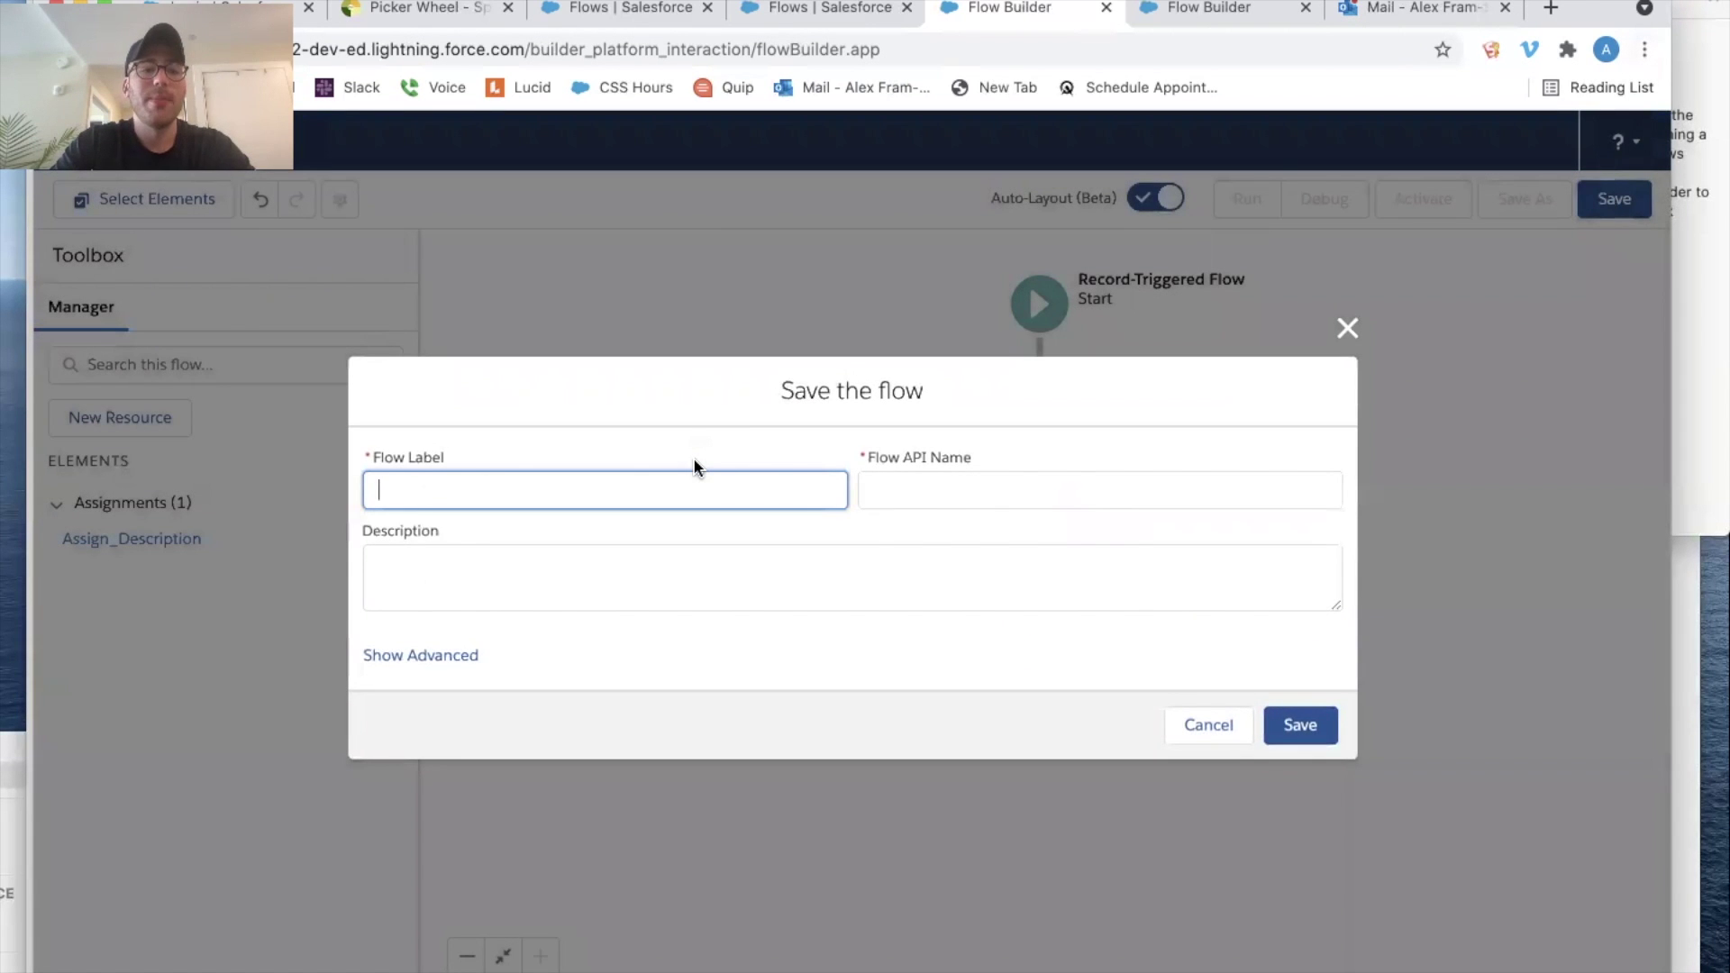
text(Opportunity )
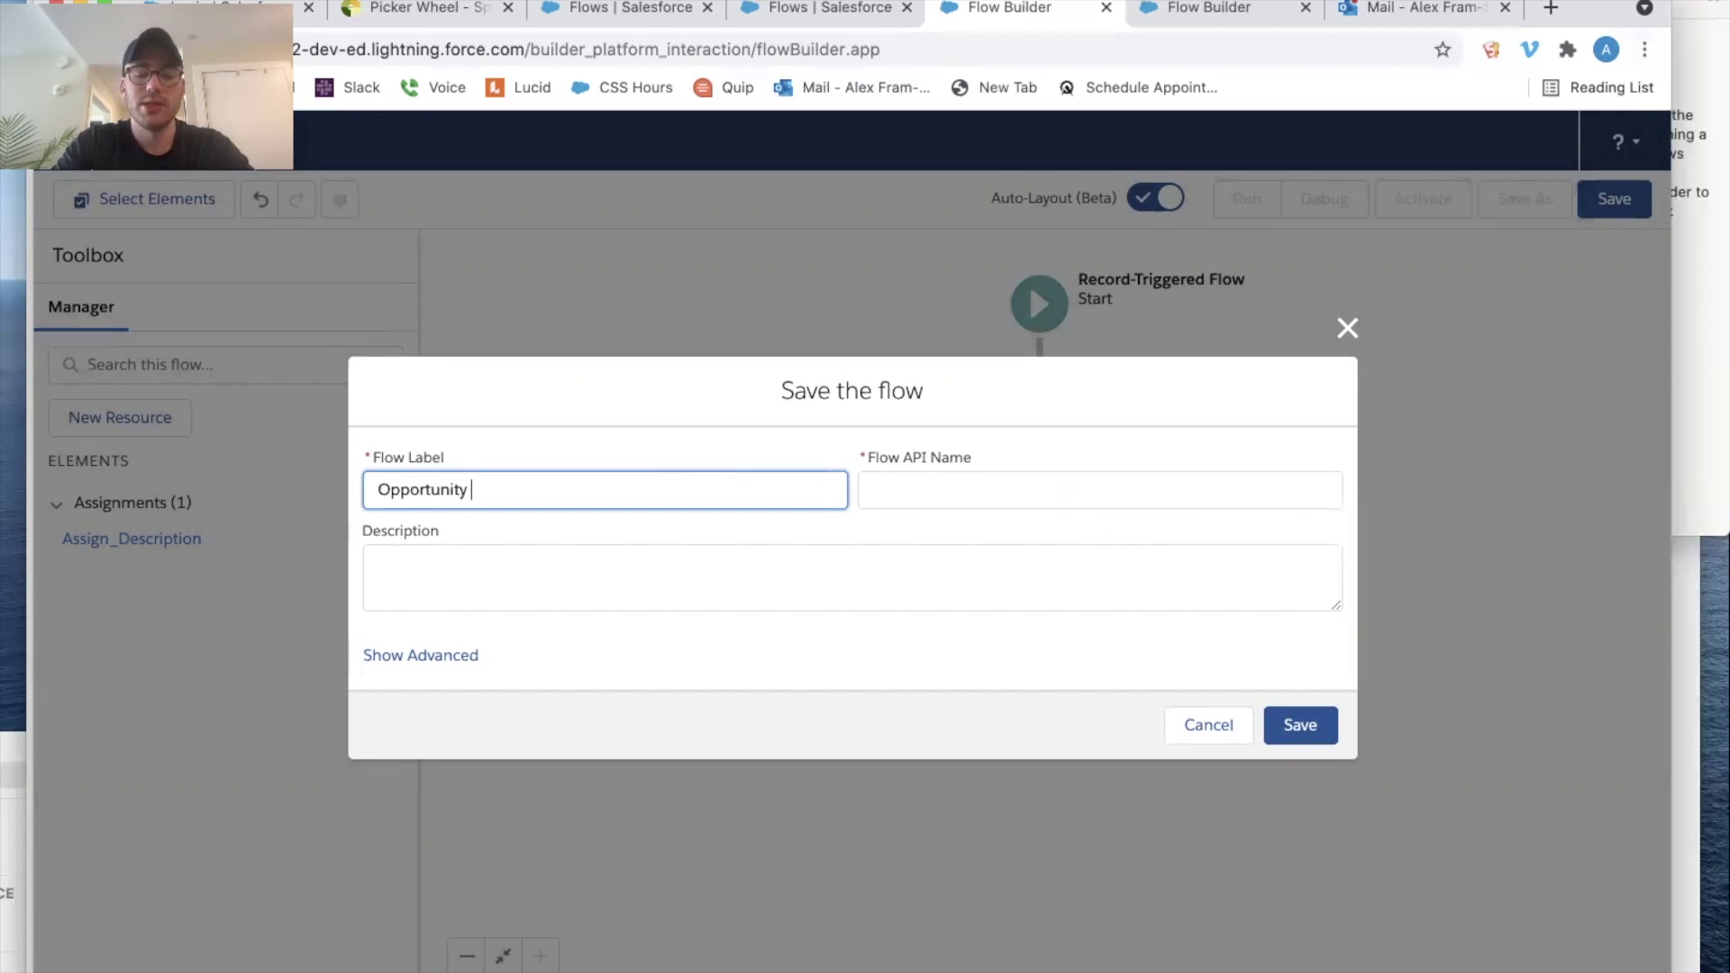
text(Before)
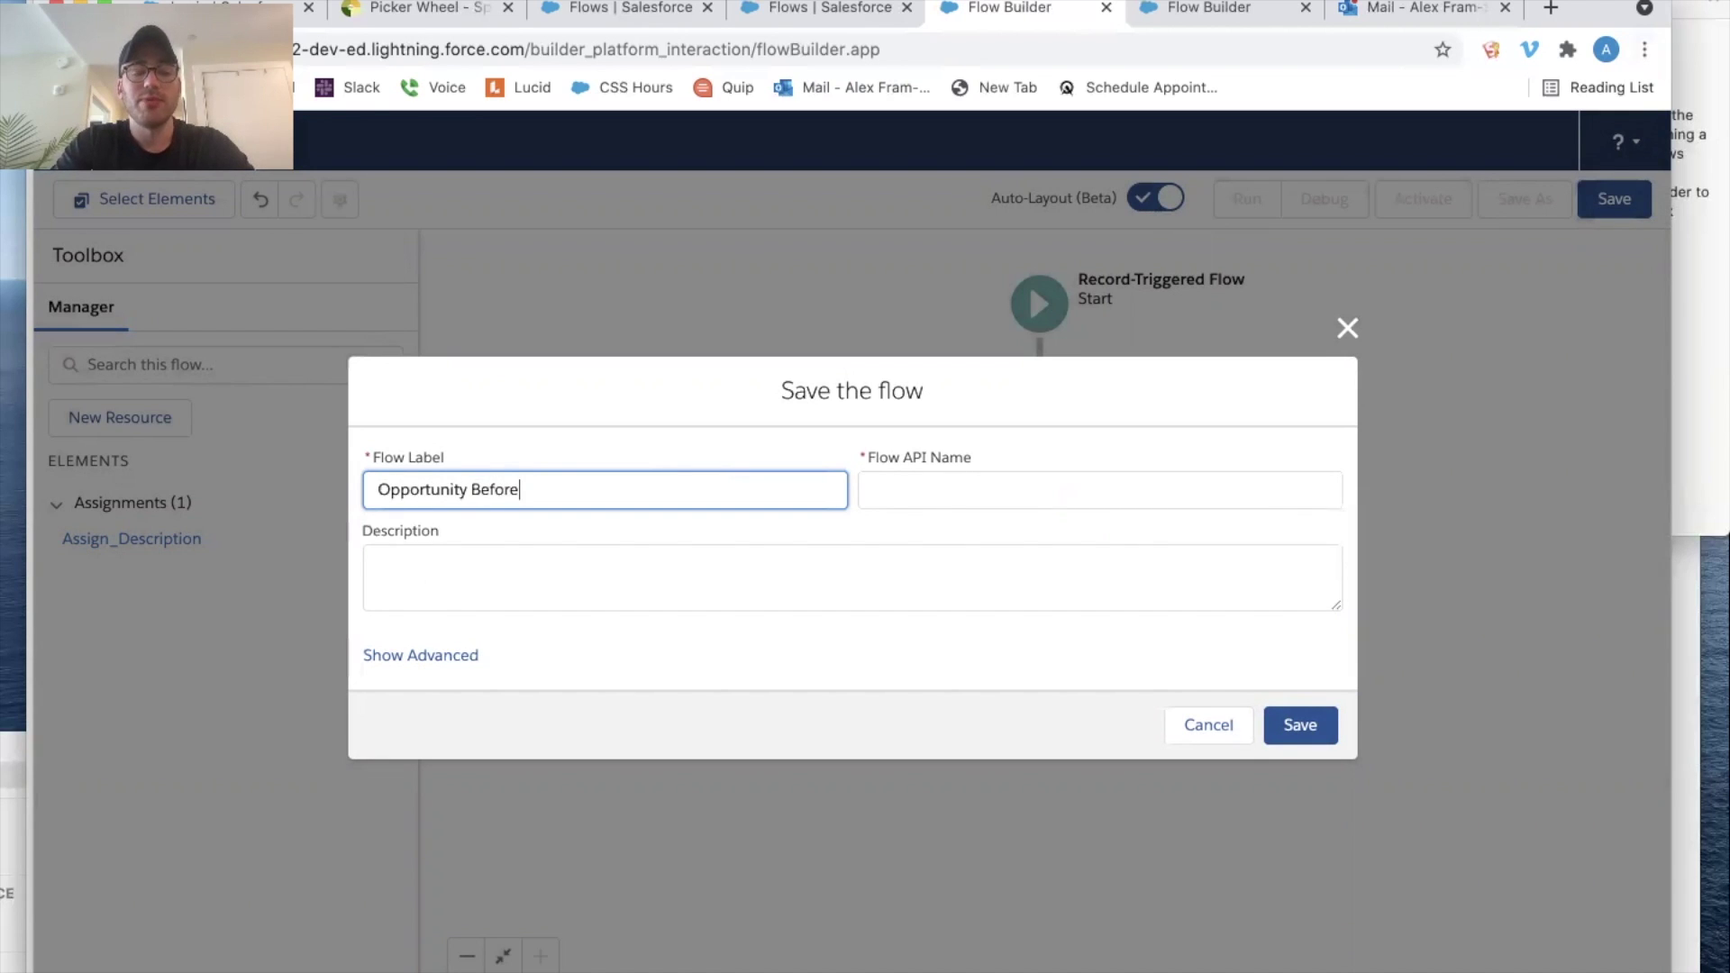
text( Save )
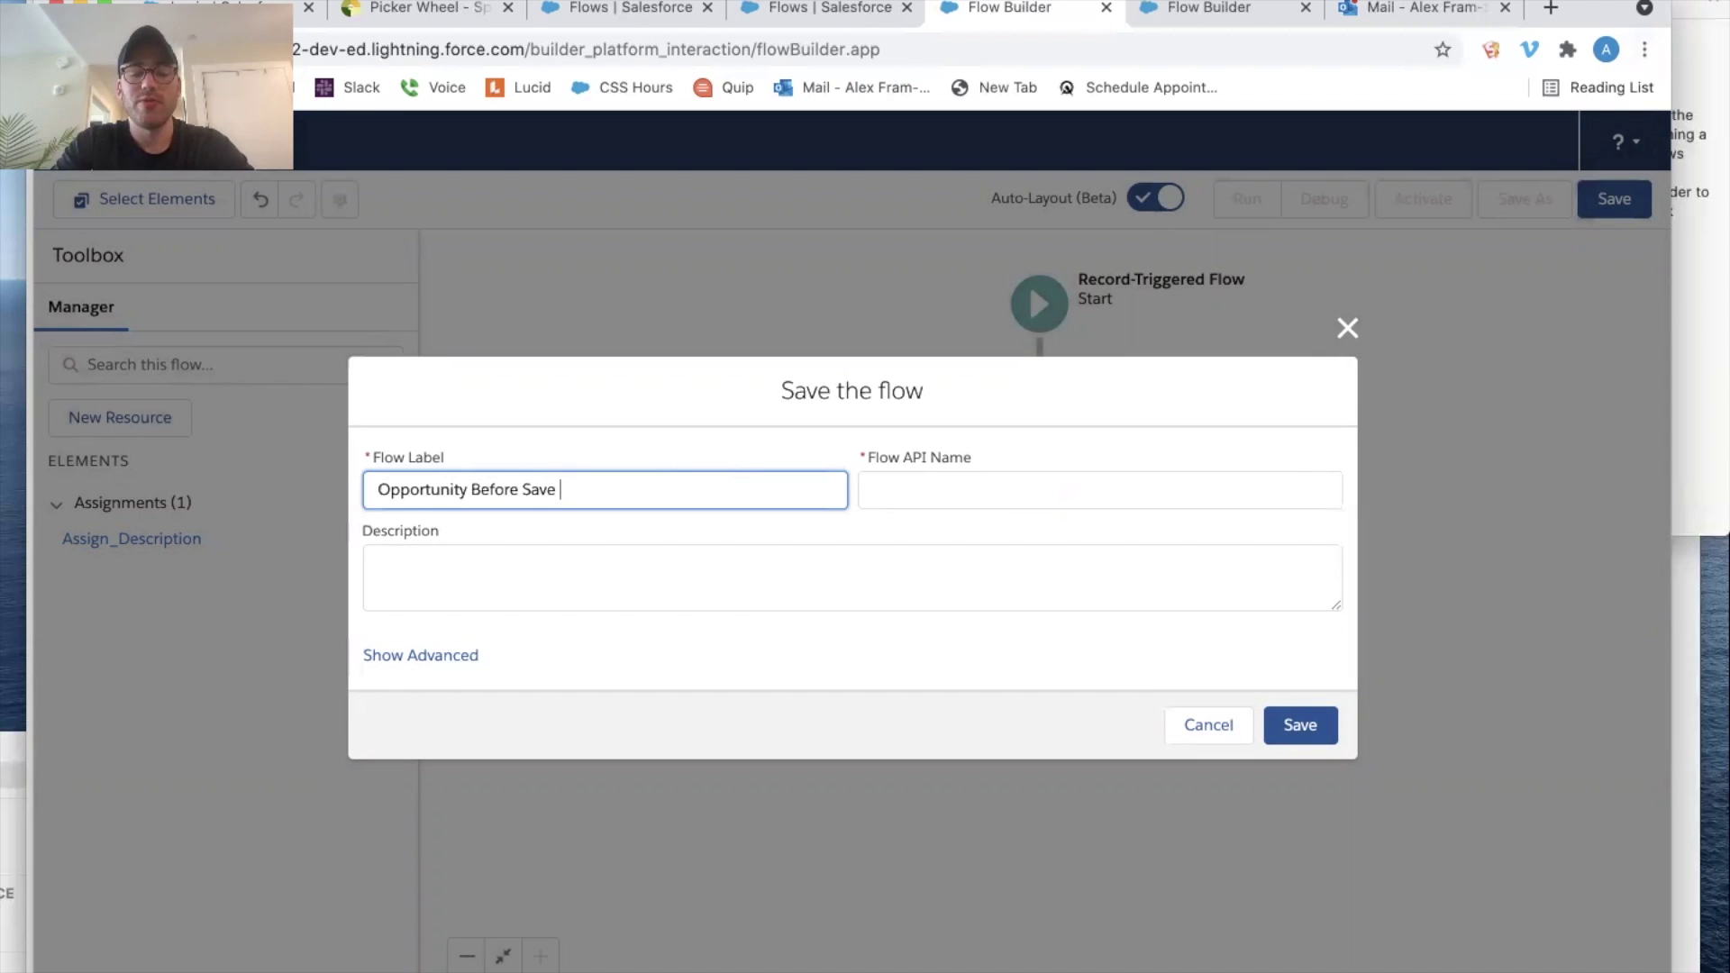
text(O)
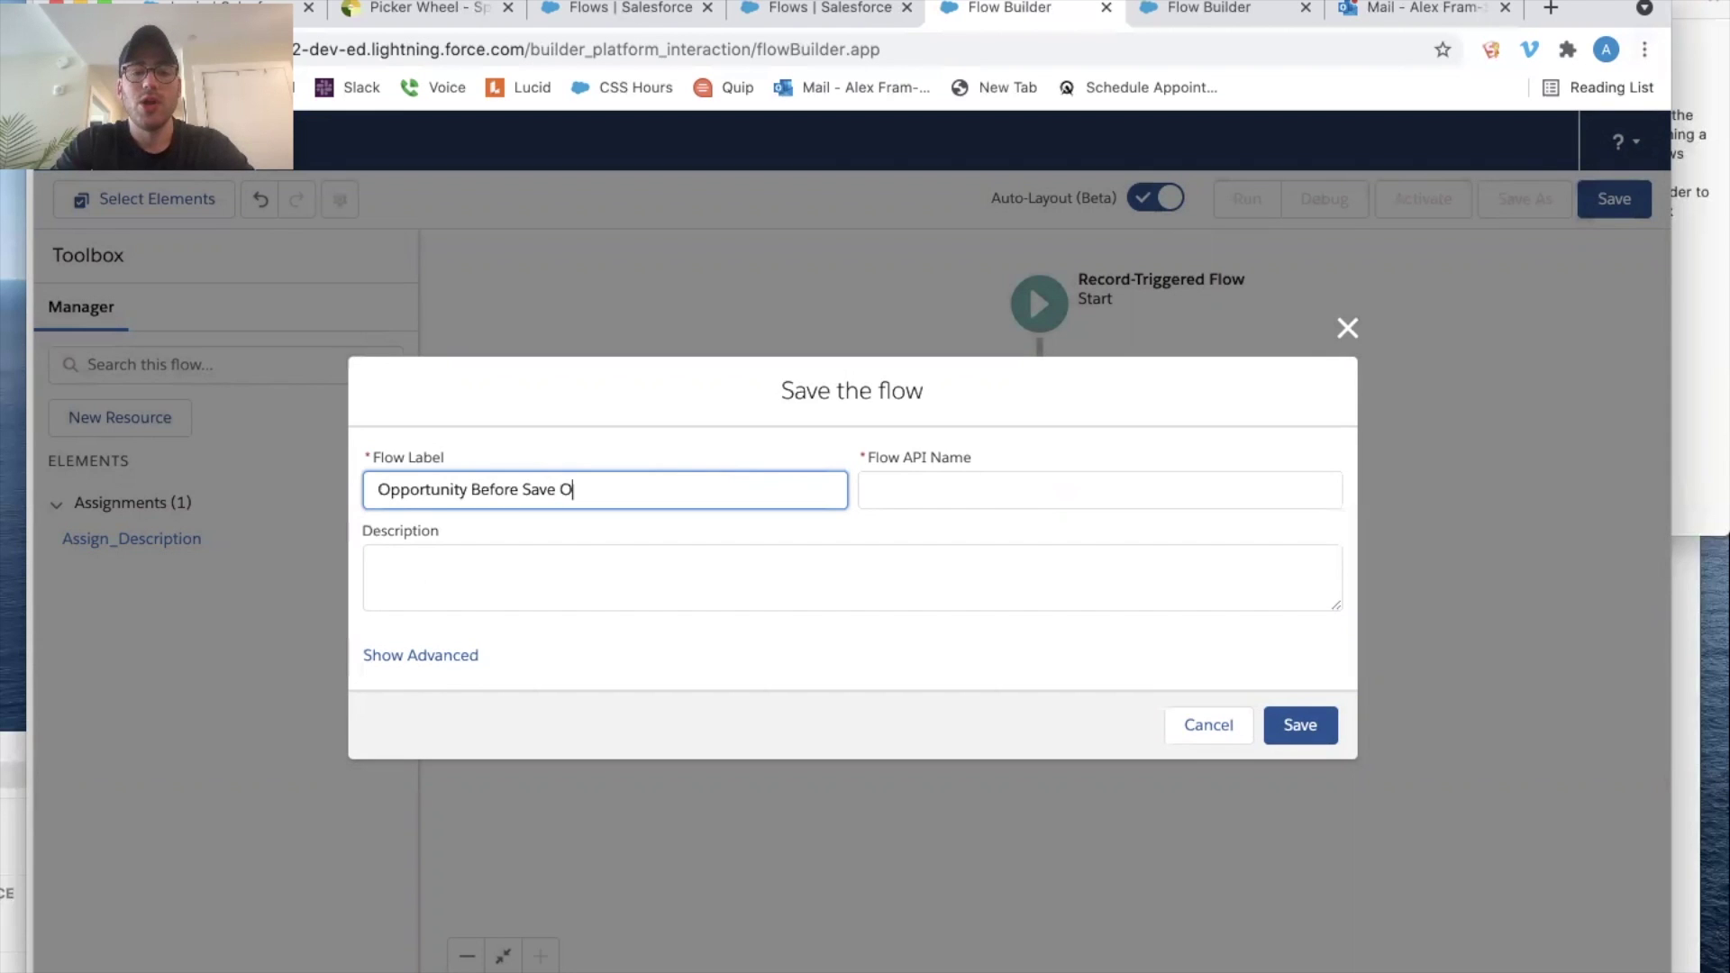
text(n Create or )
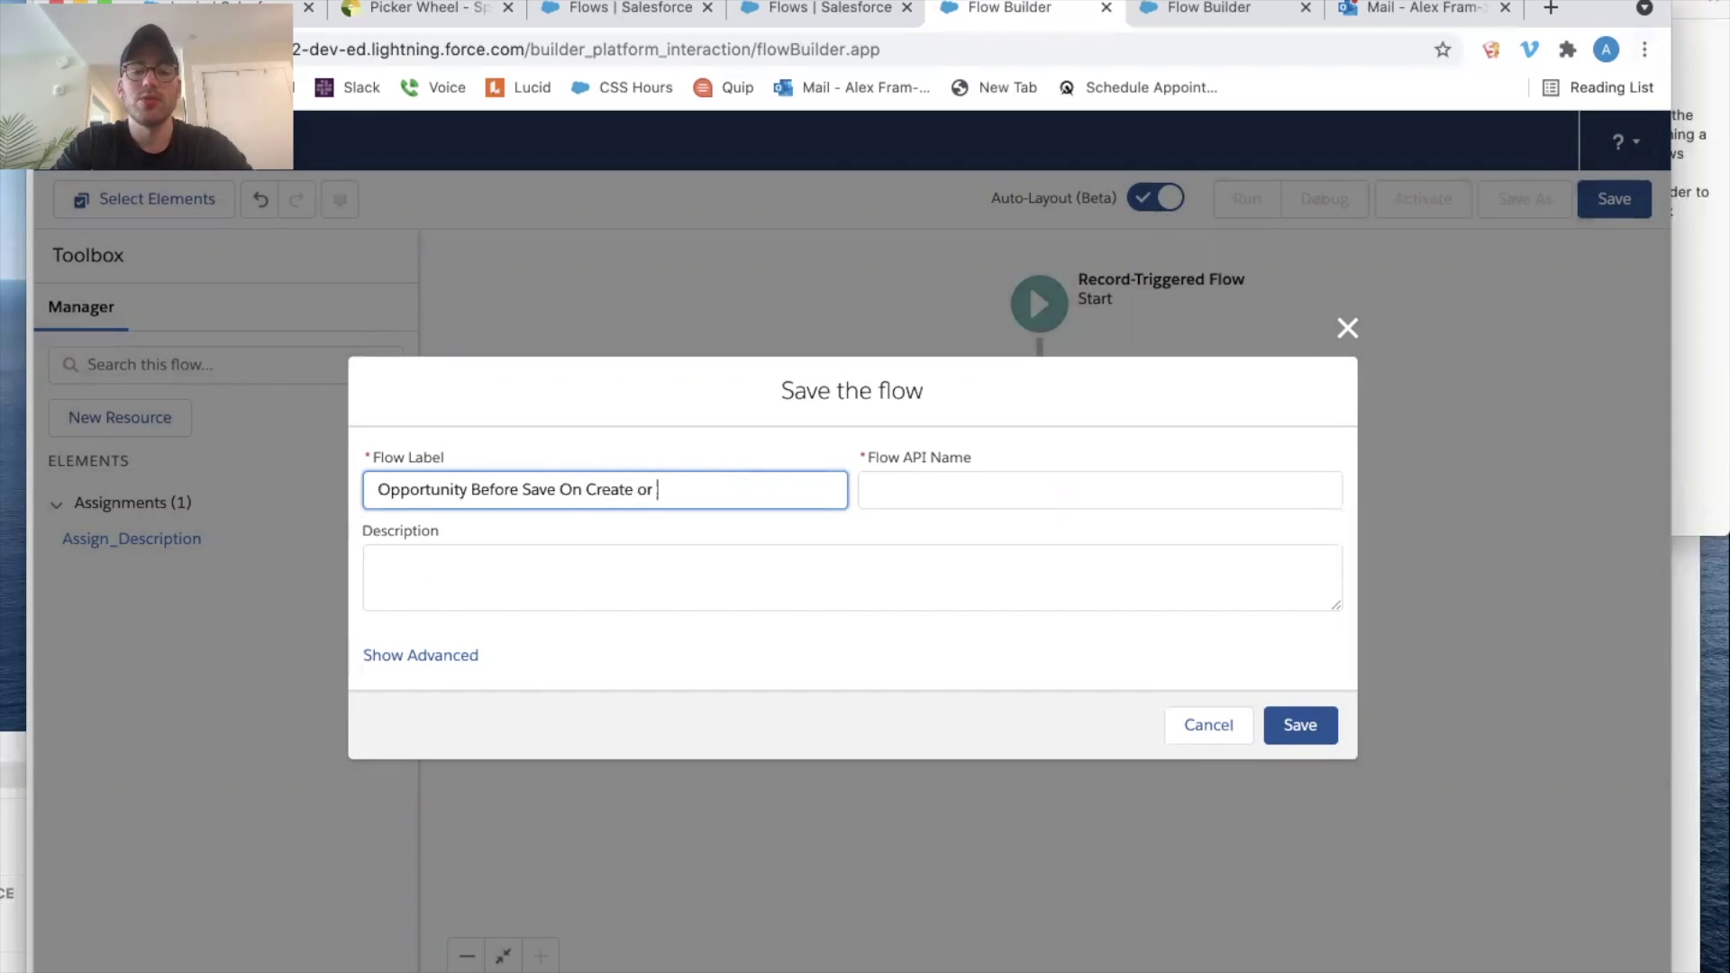
text(Edit Record Triggered Flow)
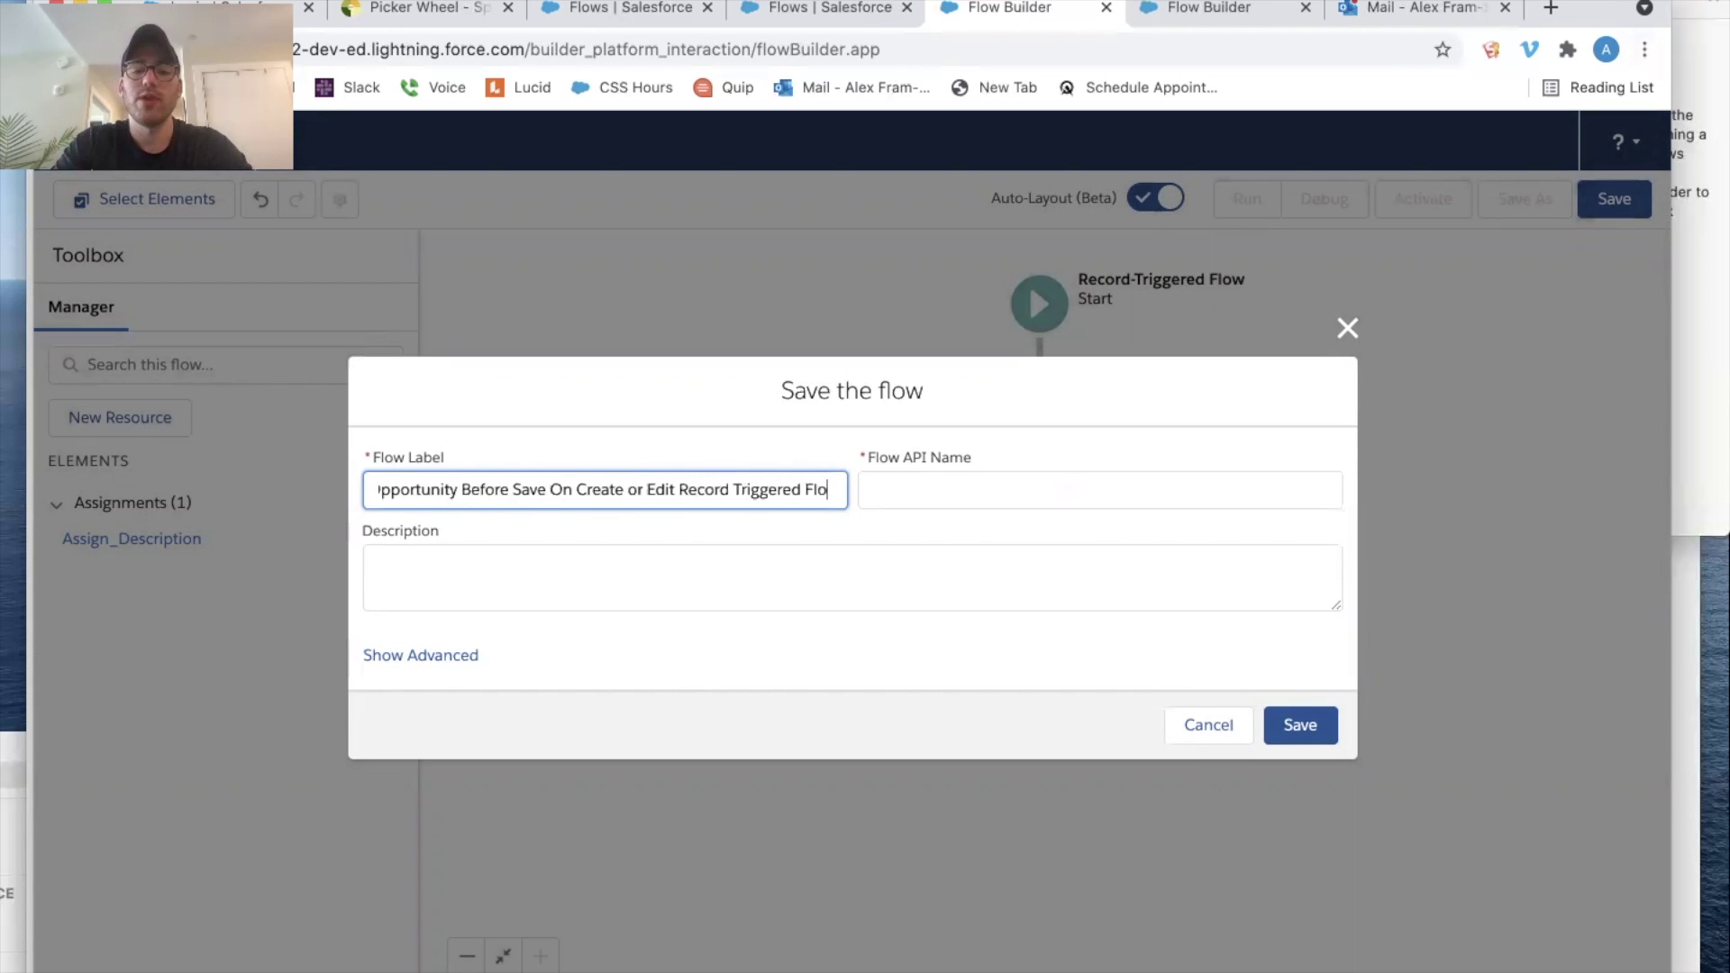
click(469, 566)
text(Opportunity Before Save On Create or Edit Record Triggered Flow)
click(1297, 725)
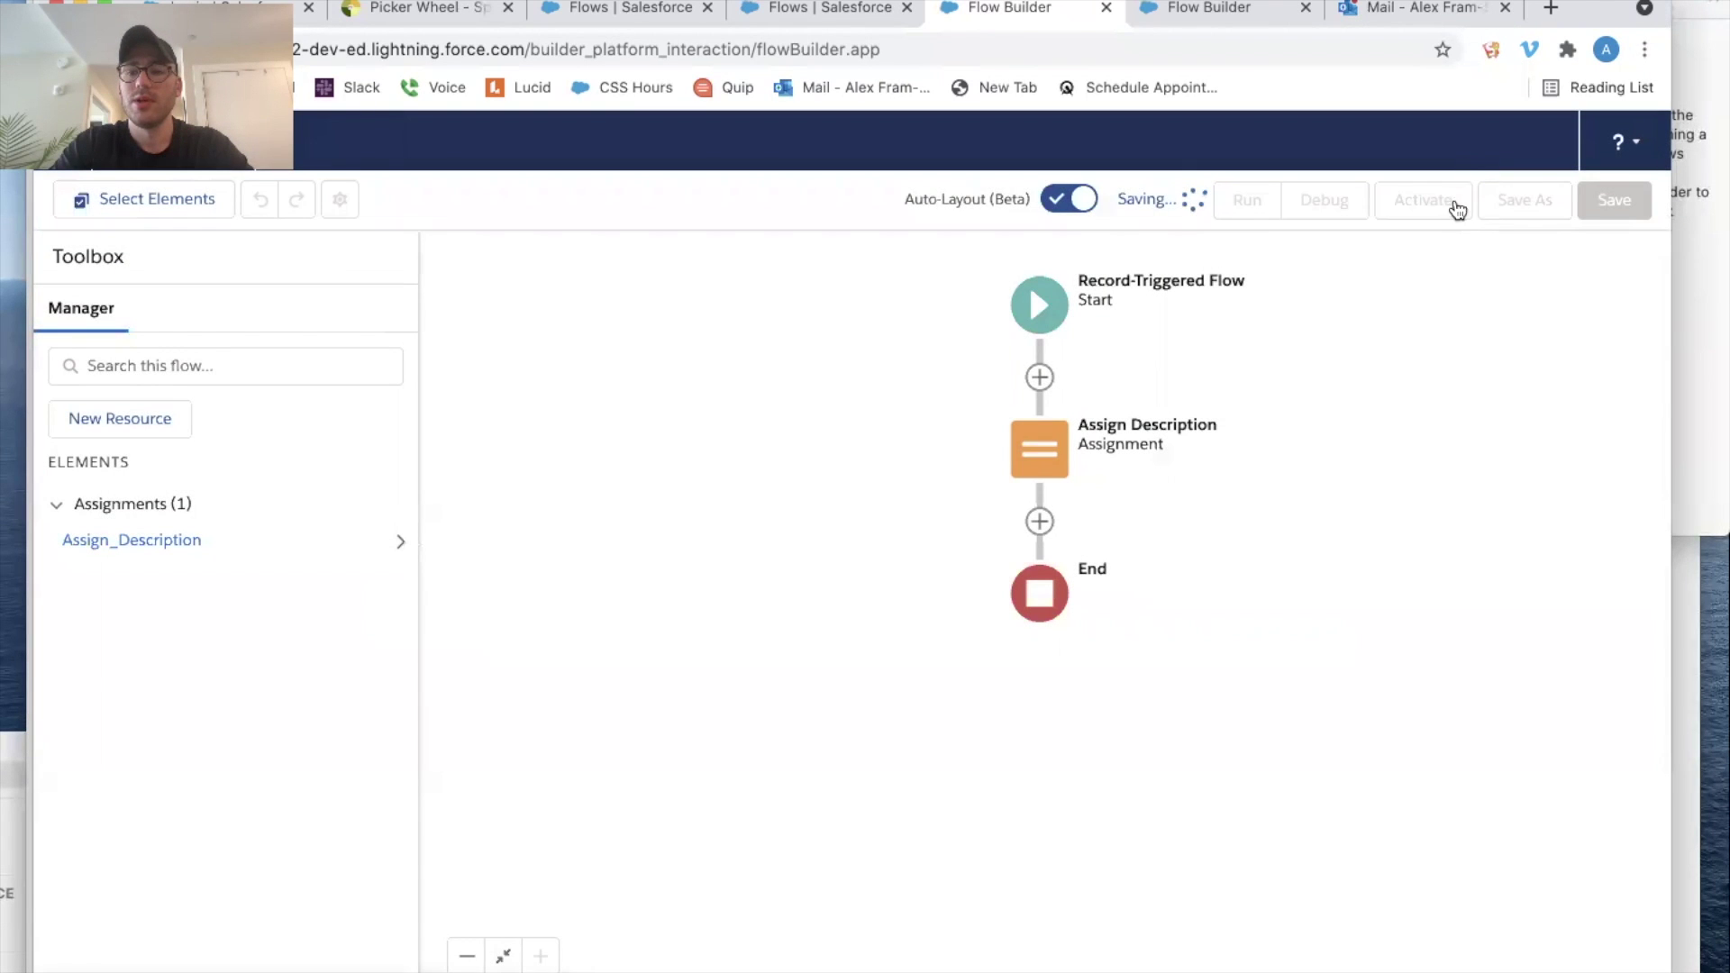
click(1454, 207)
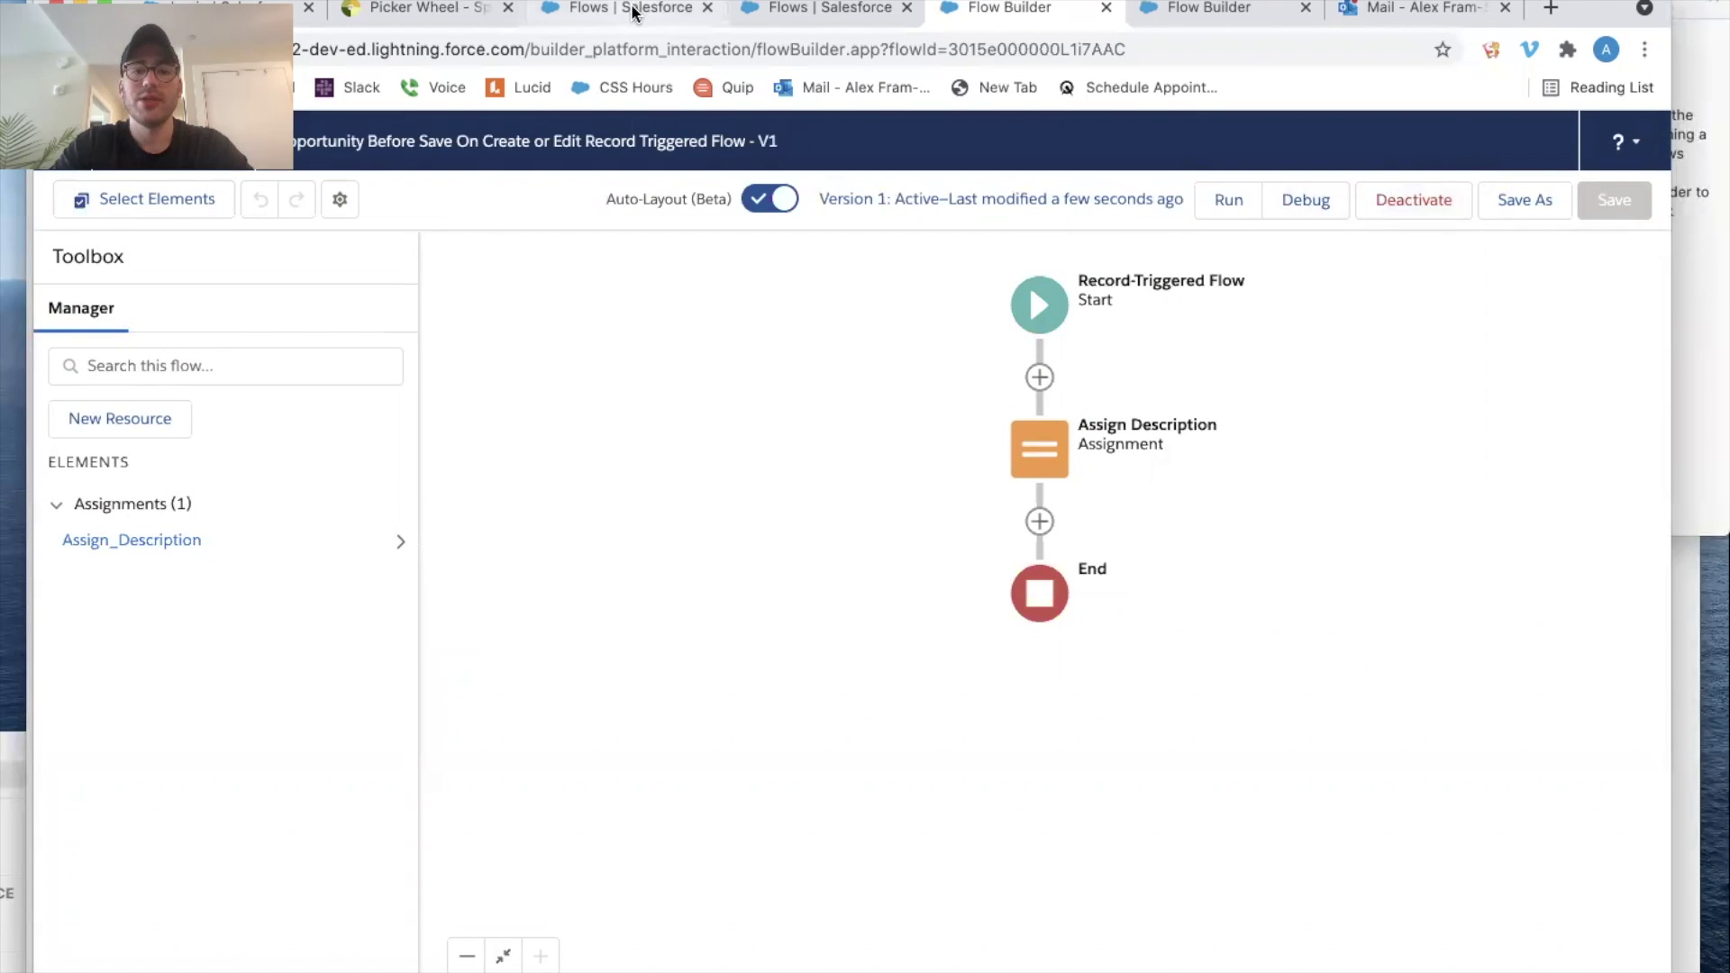
- Go back to the Salesforce Setup page, switch to the Sales app and start a new Opportunity
click(777, 14)
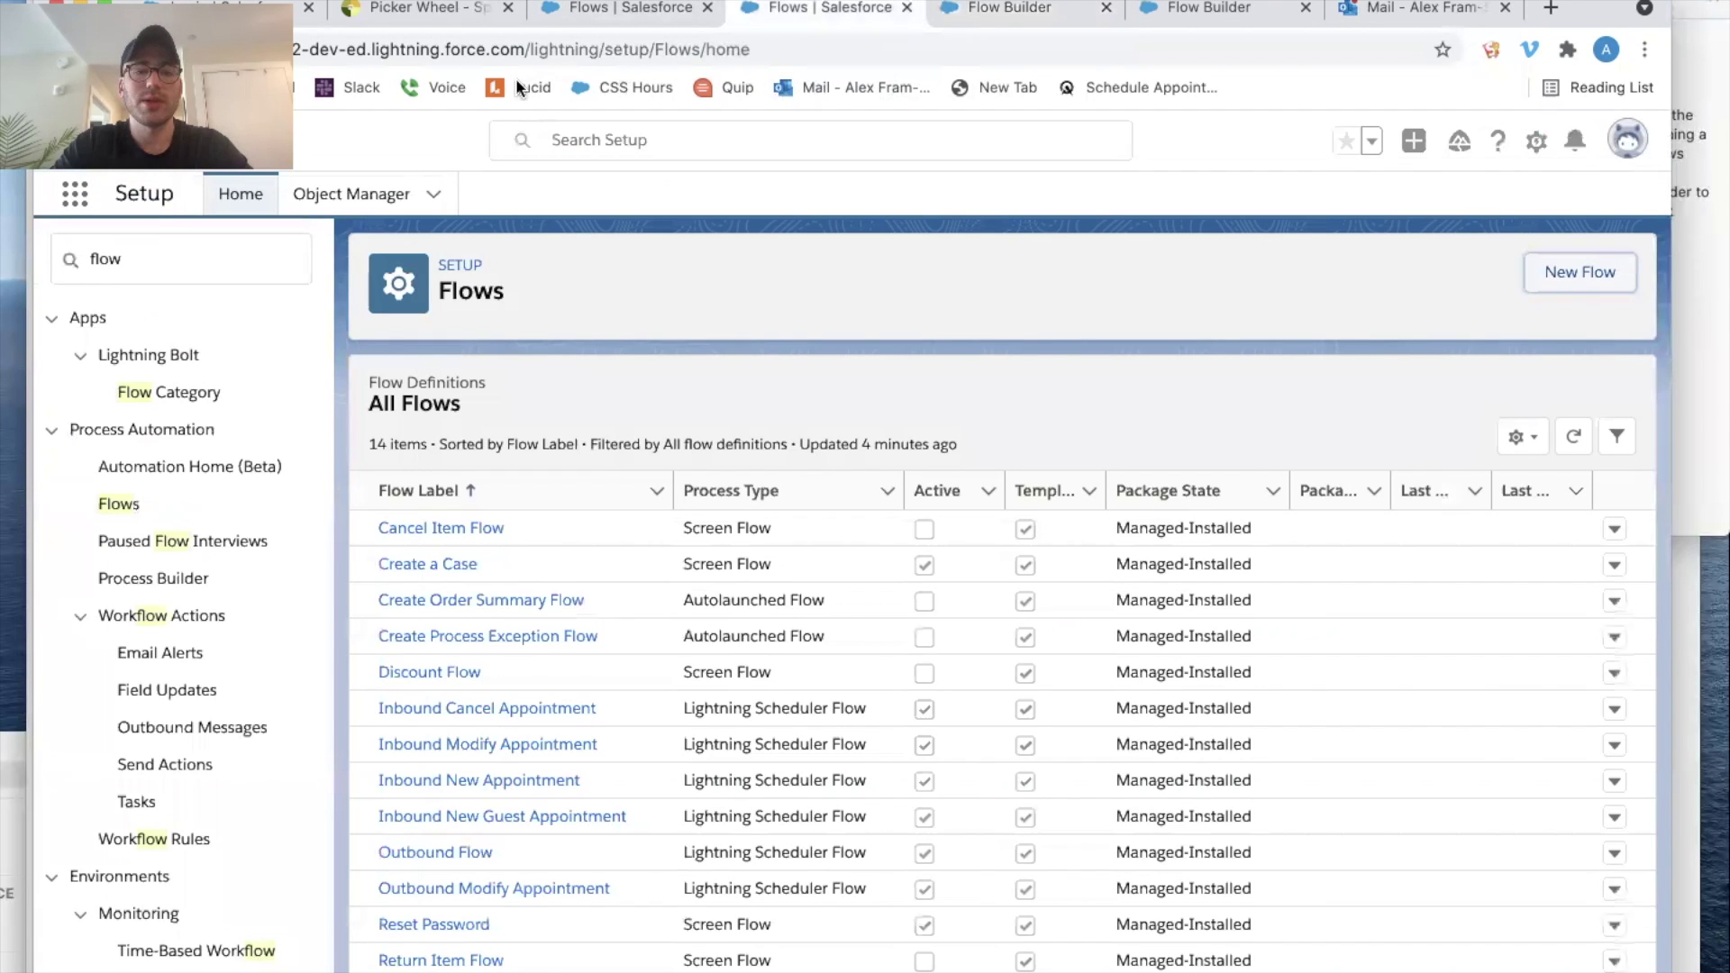
click(76, 193)
text(sales)
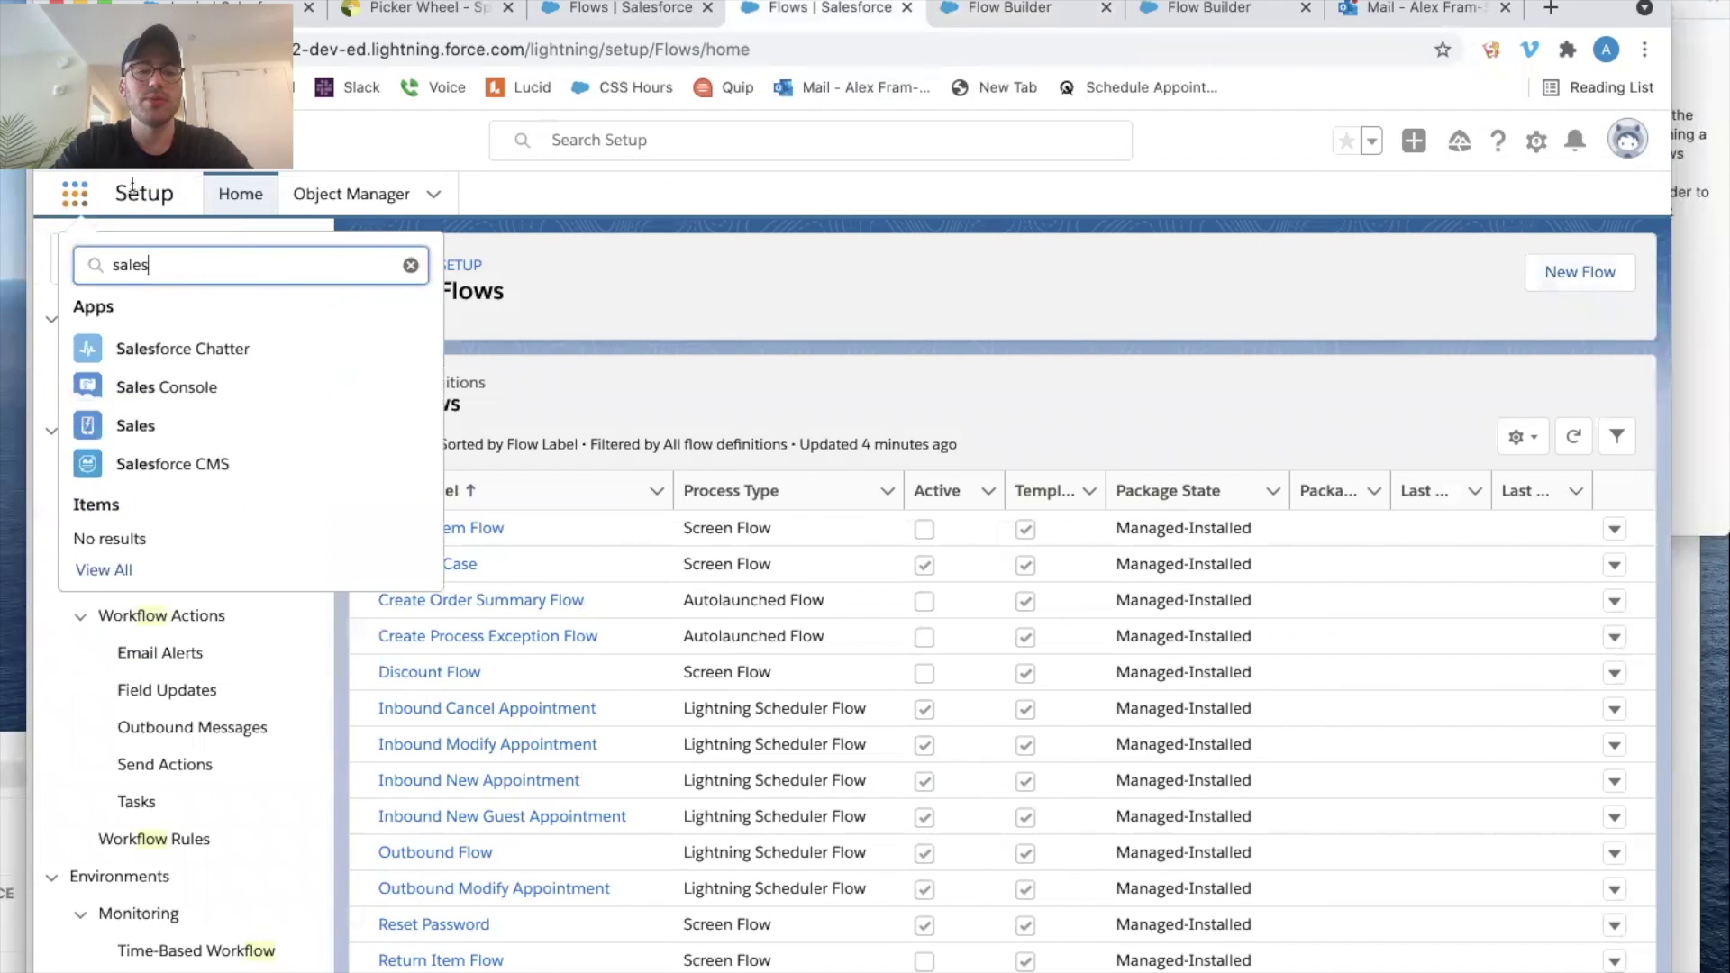
click(125, 429)
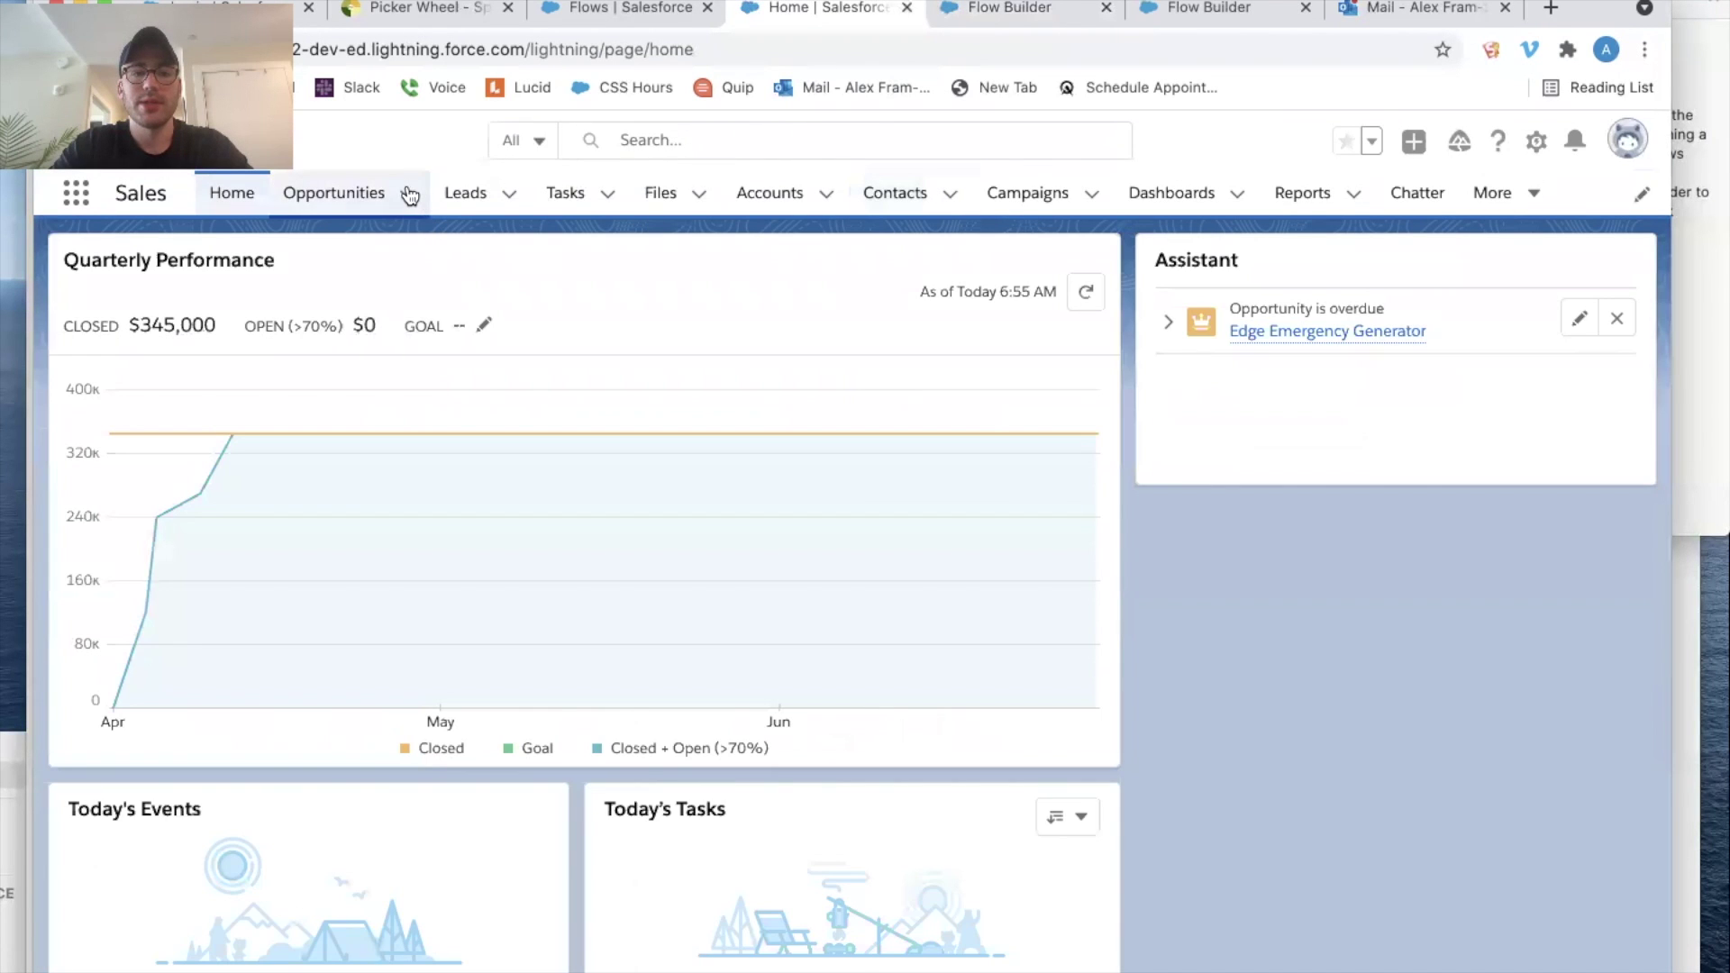
click(410, 196)
click(410, 192)
click(410, 237)
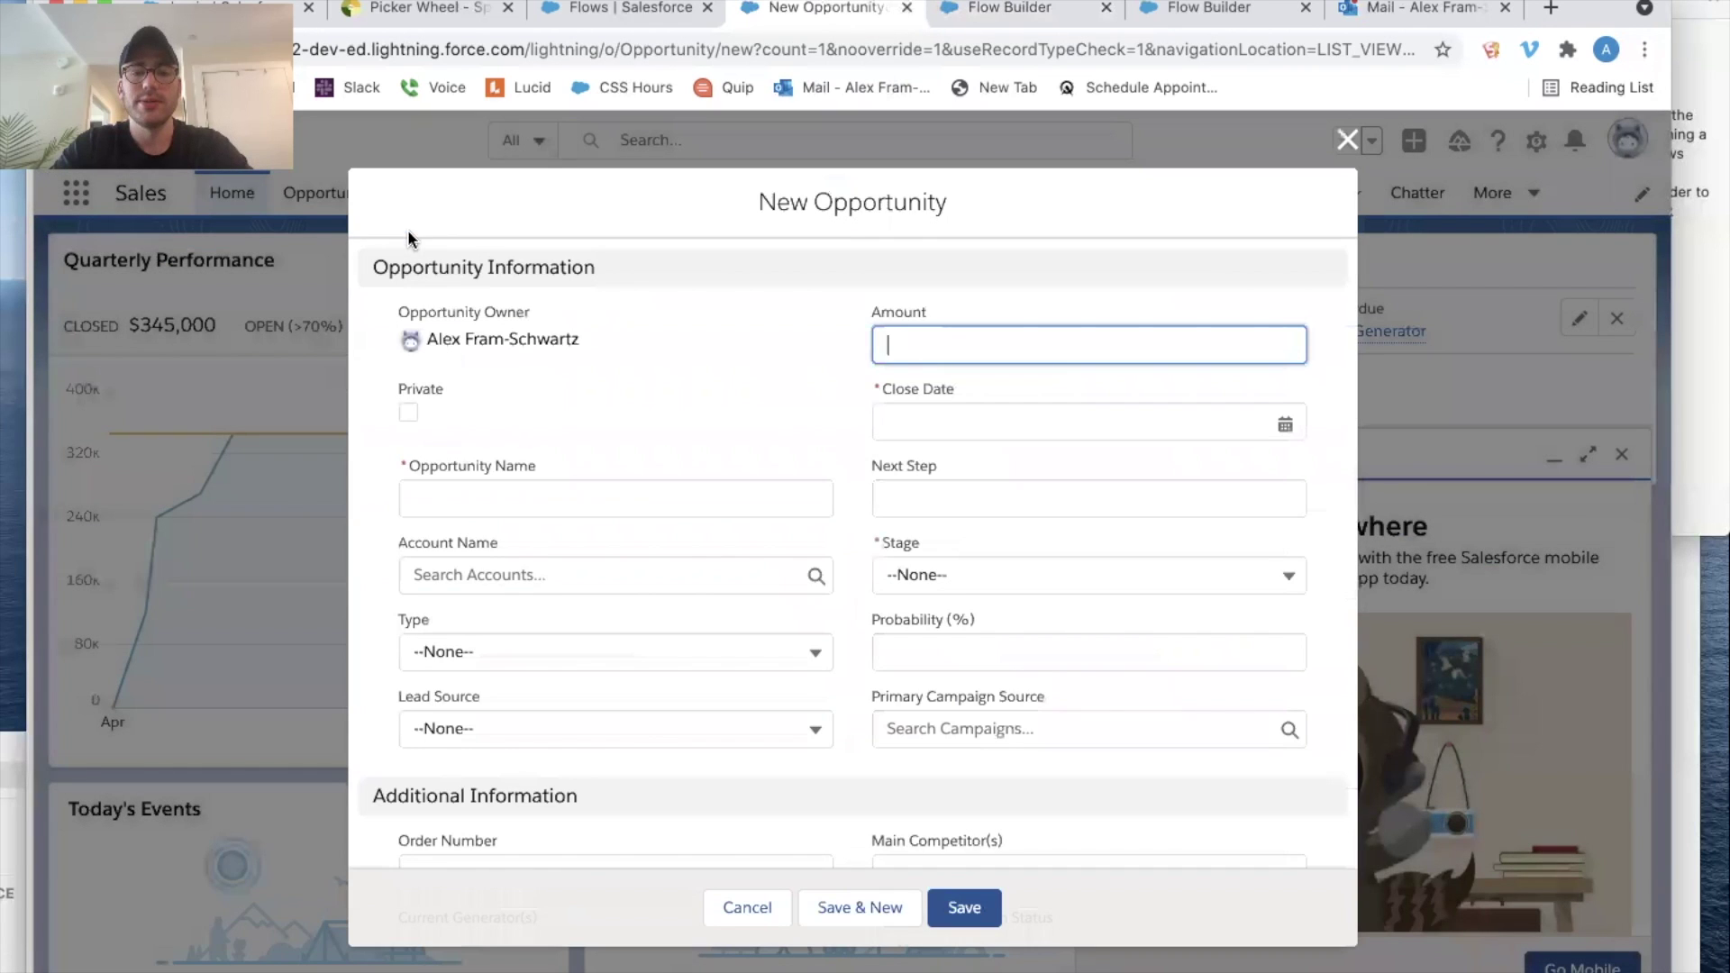
- Name the new Opportunity "test", with an amount of 100 and a close date of 4/20/2021
click(485, 504)
text(test)
key(Tab)
click(911, 348)
text(100)
click(944, 427)
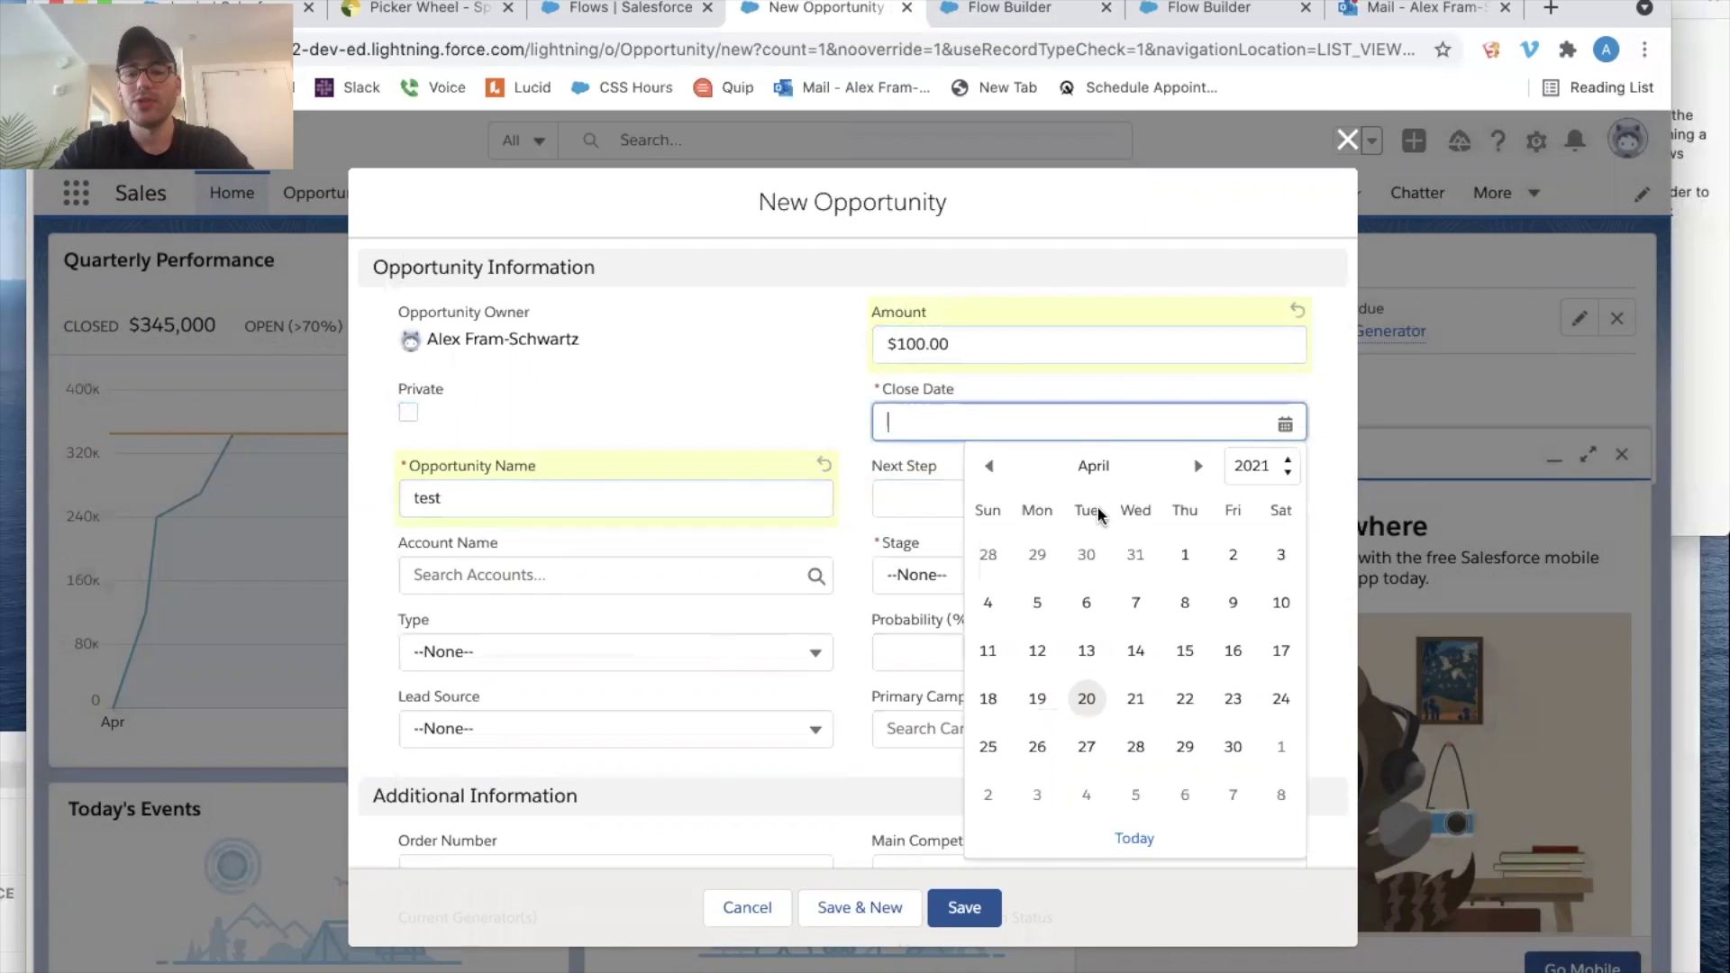
click(1086, 700)
- Set the Opportunity's stage to Closed Won and save the record
click(934, 590)
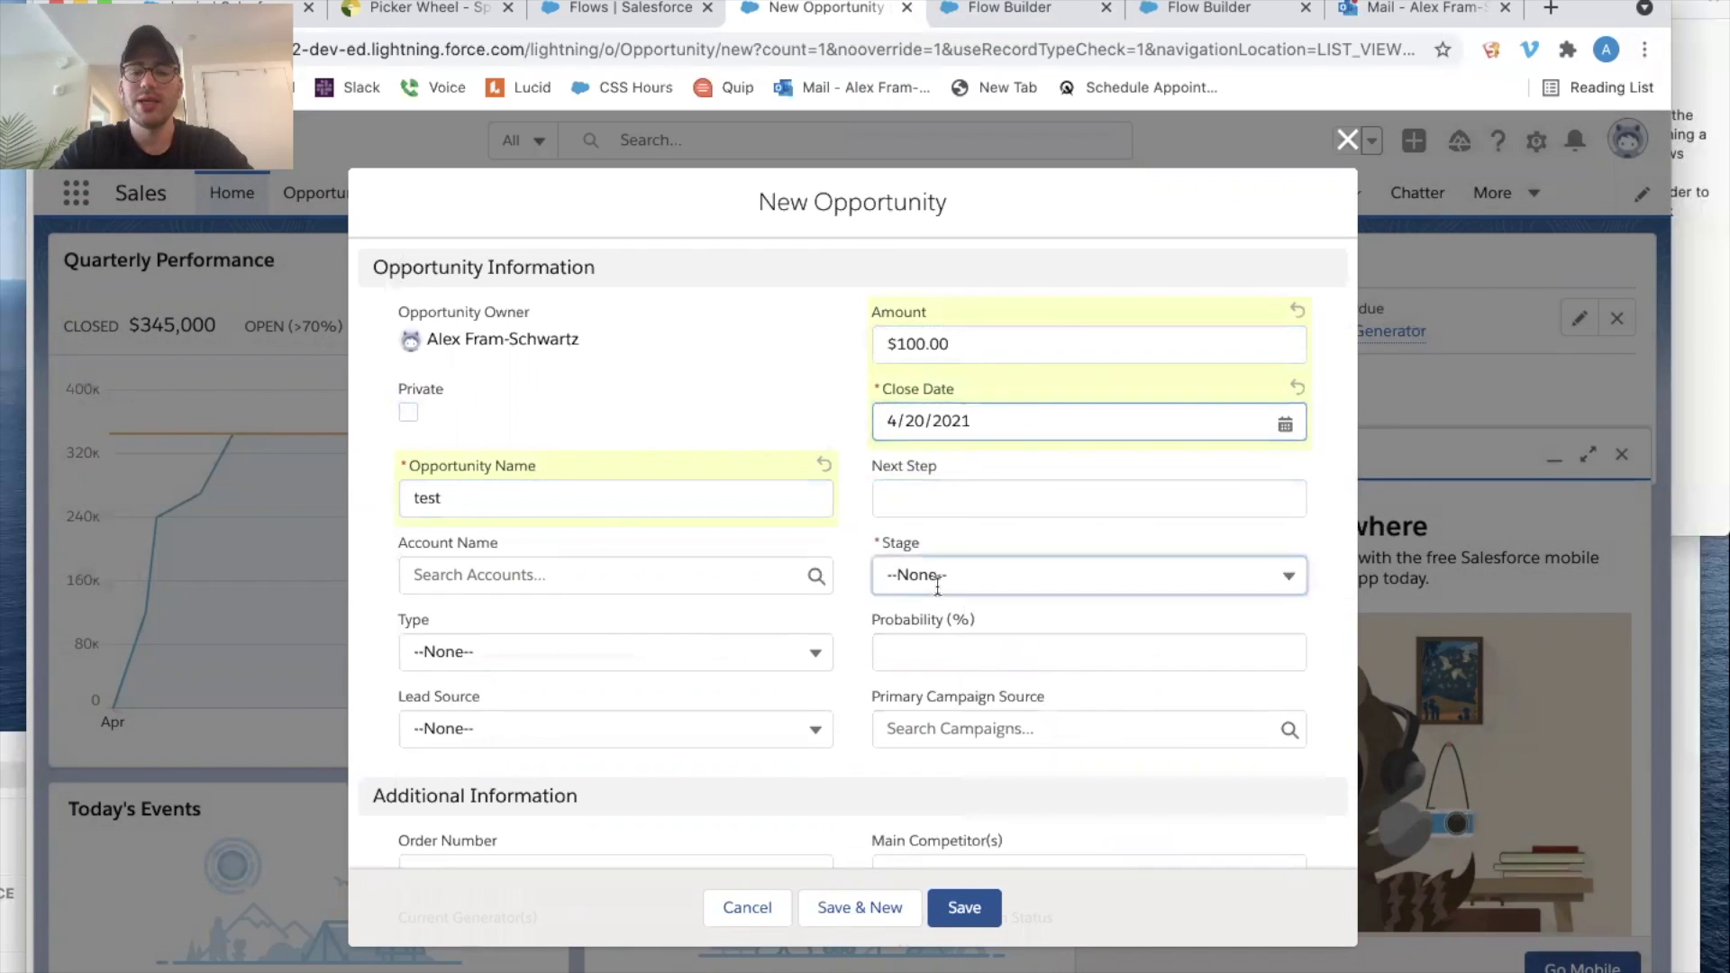
scroll(1031, 745, down, 3)
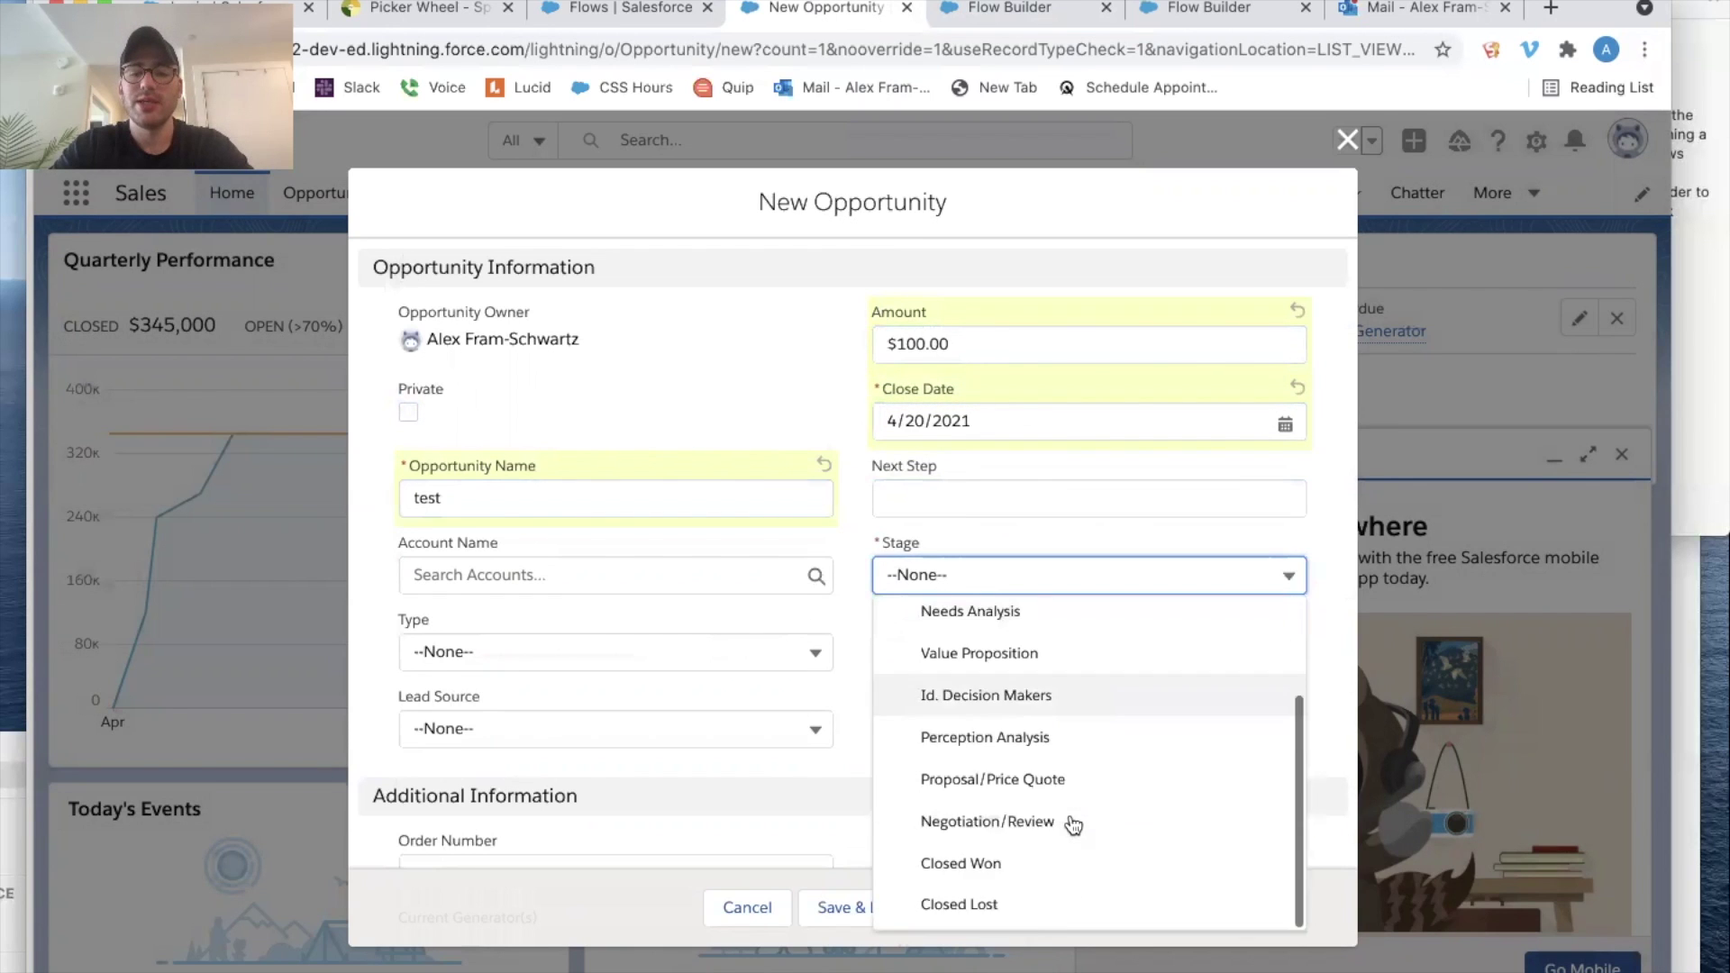
click(1021, 866)
scroll(981, 649, down, 3)
click(963, 907)
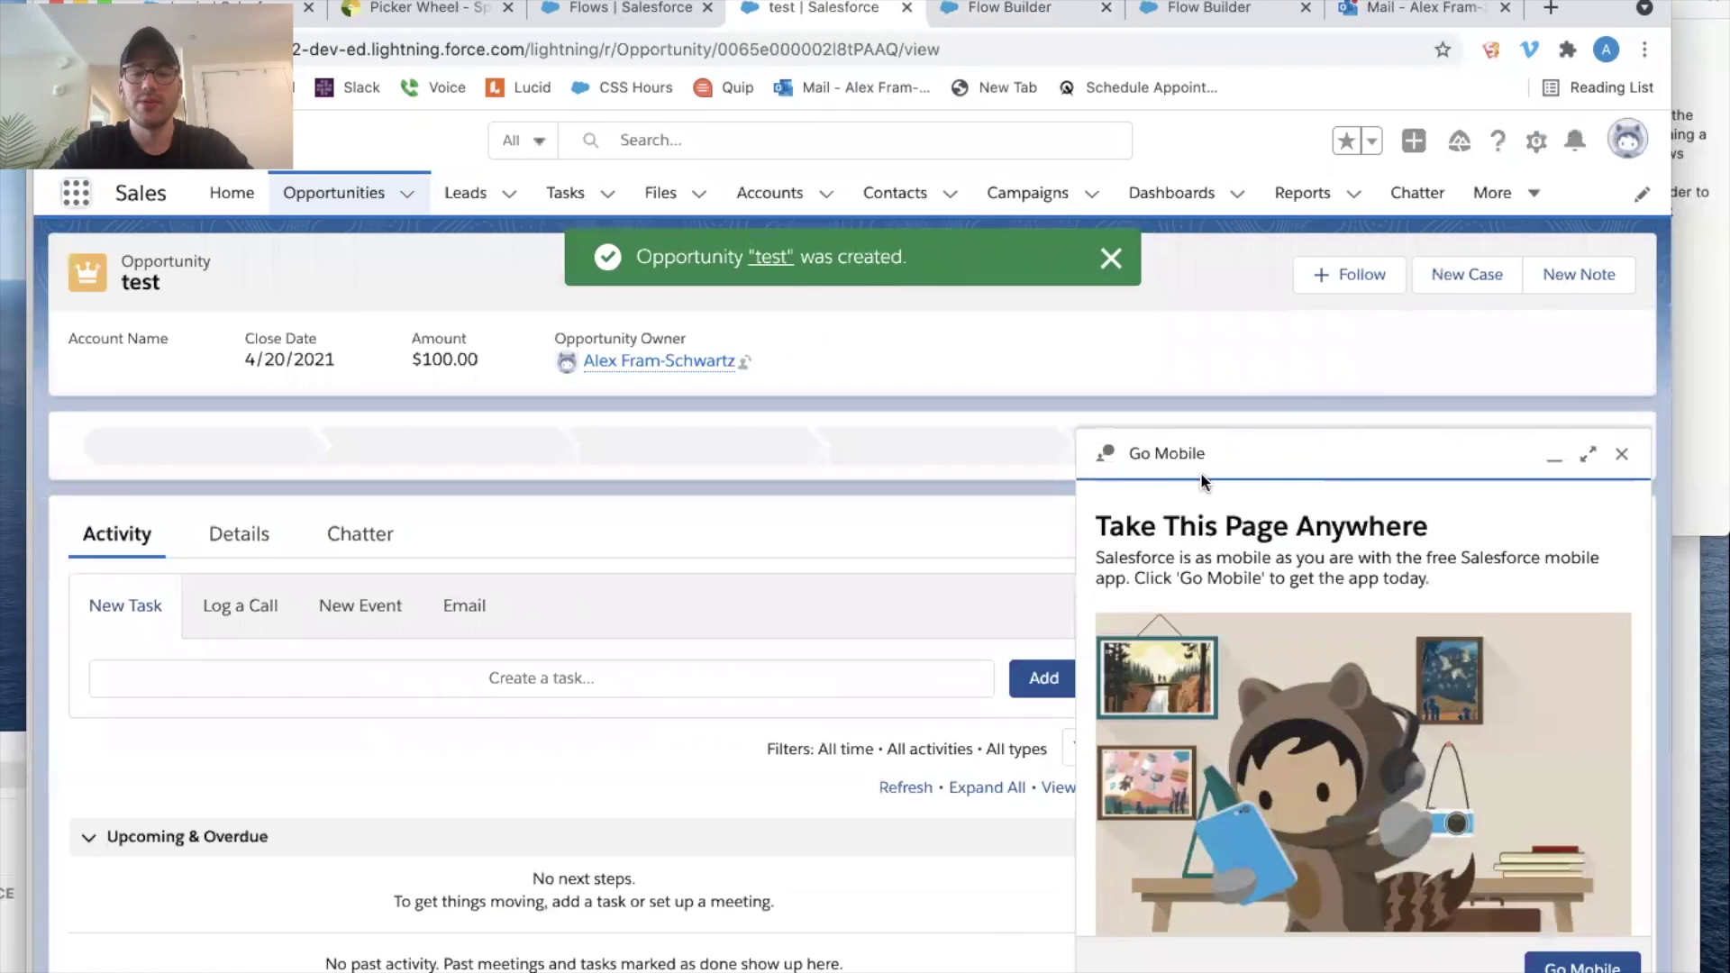
- Minimize the Go Mobile prompt and check the Description field in the test Opportunity's details
click(1554, 453)
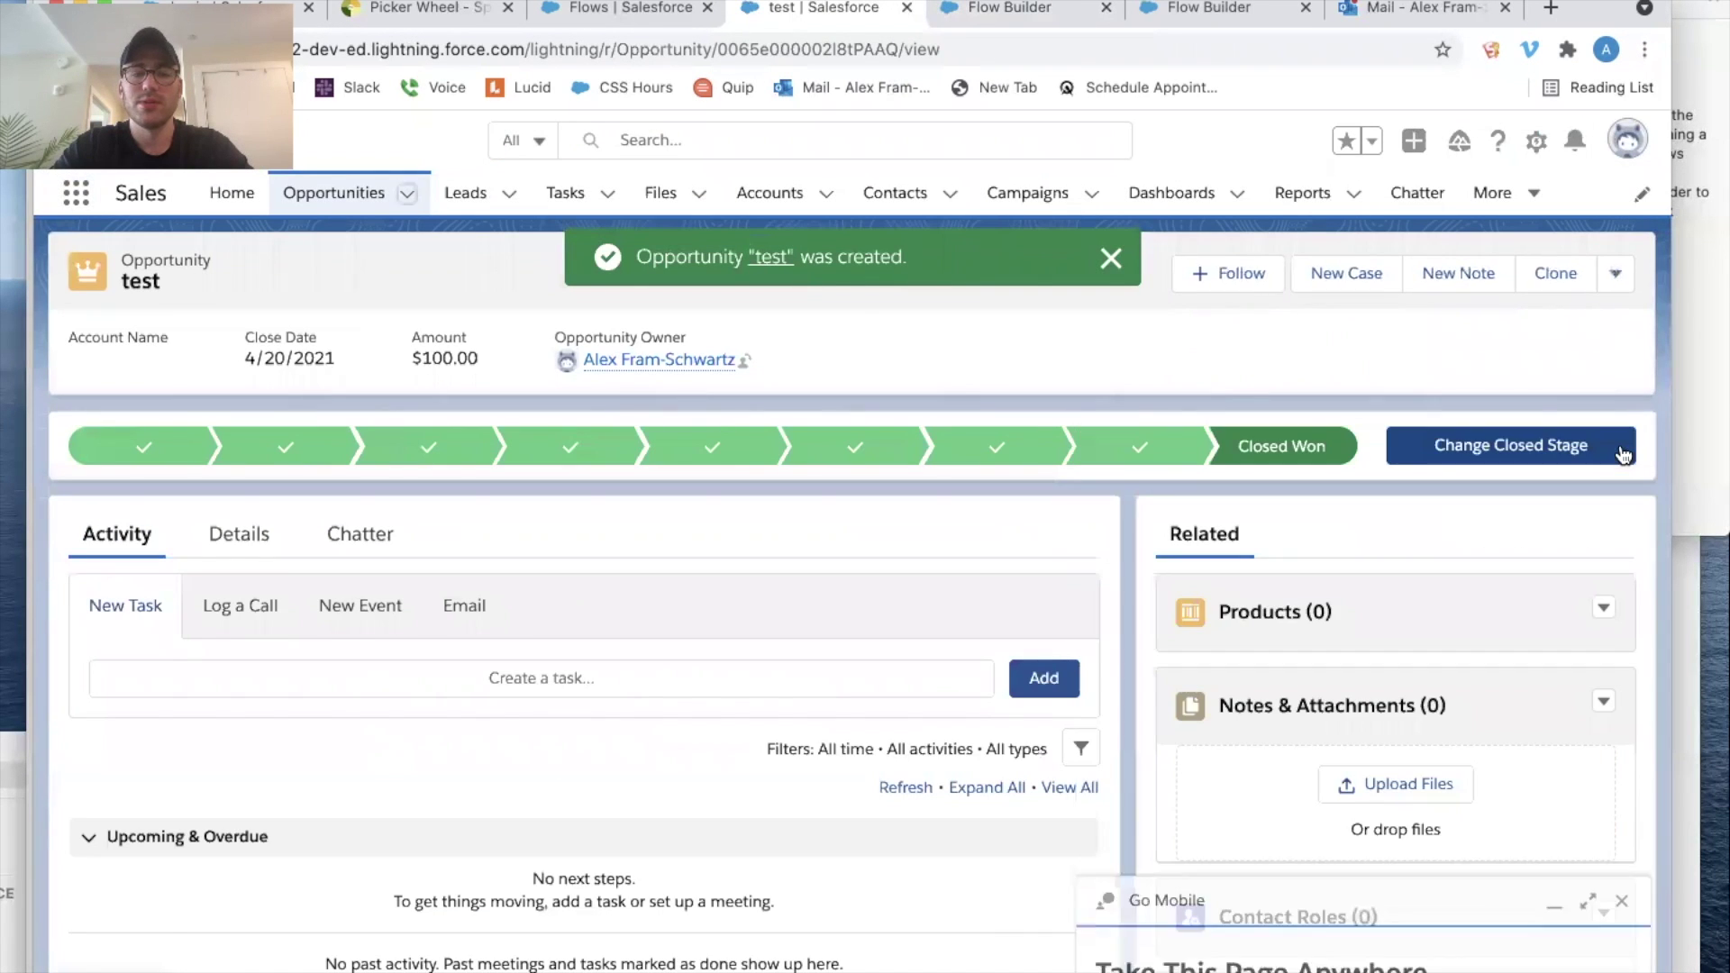
click(257, 541)
scroll(375, 456, down, 5)
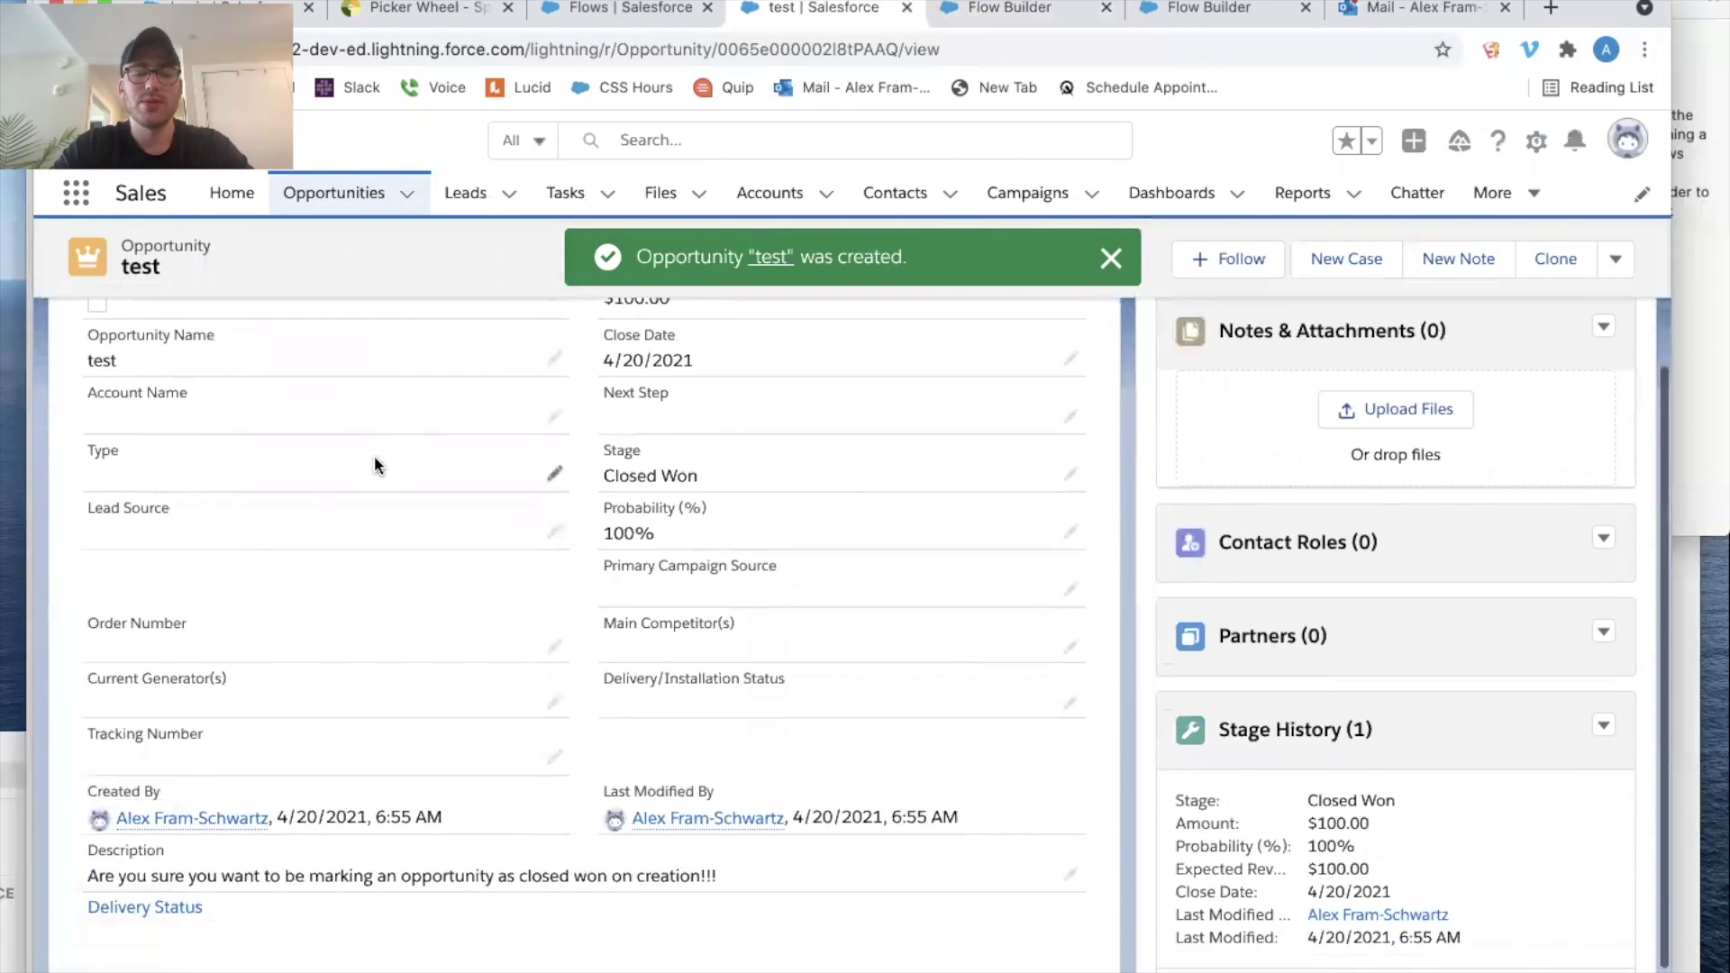
scroll(375, 456, down, 1)
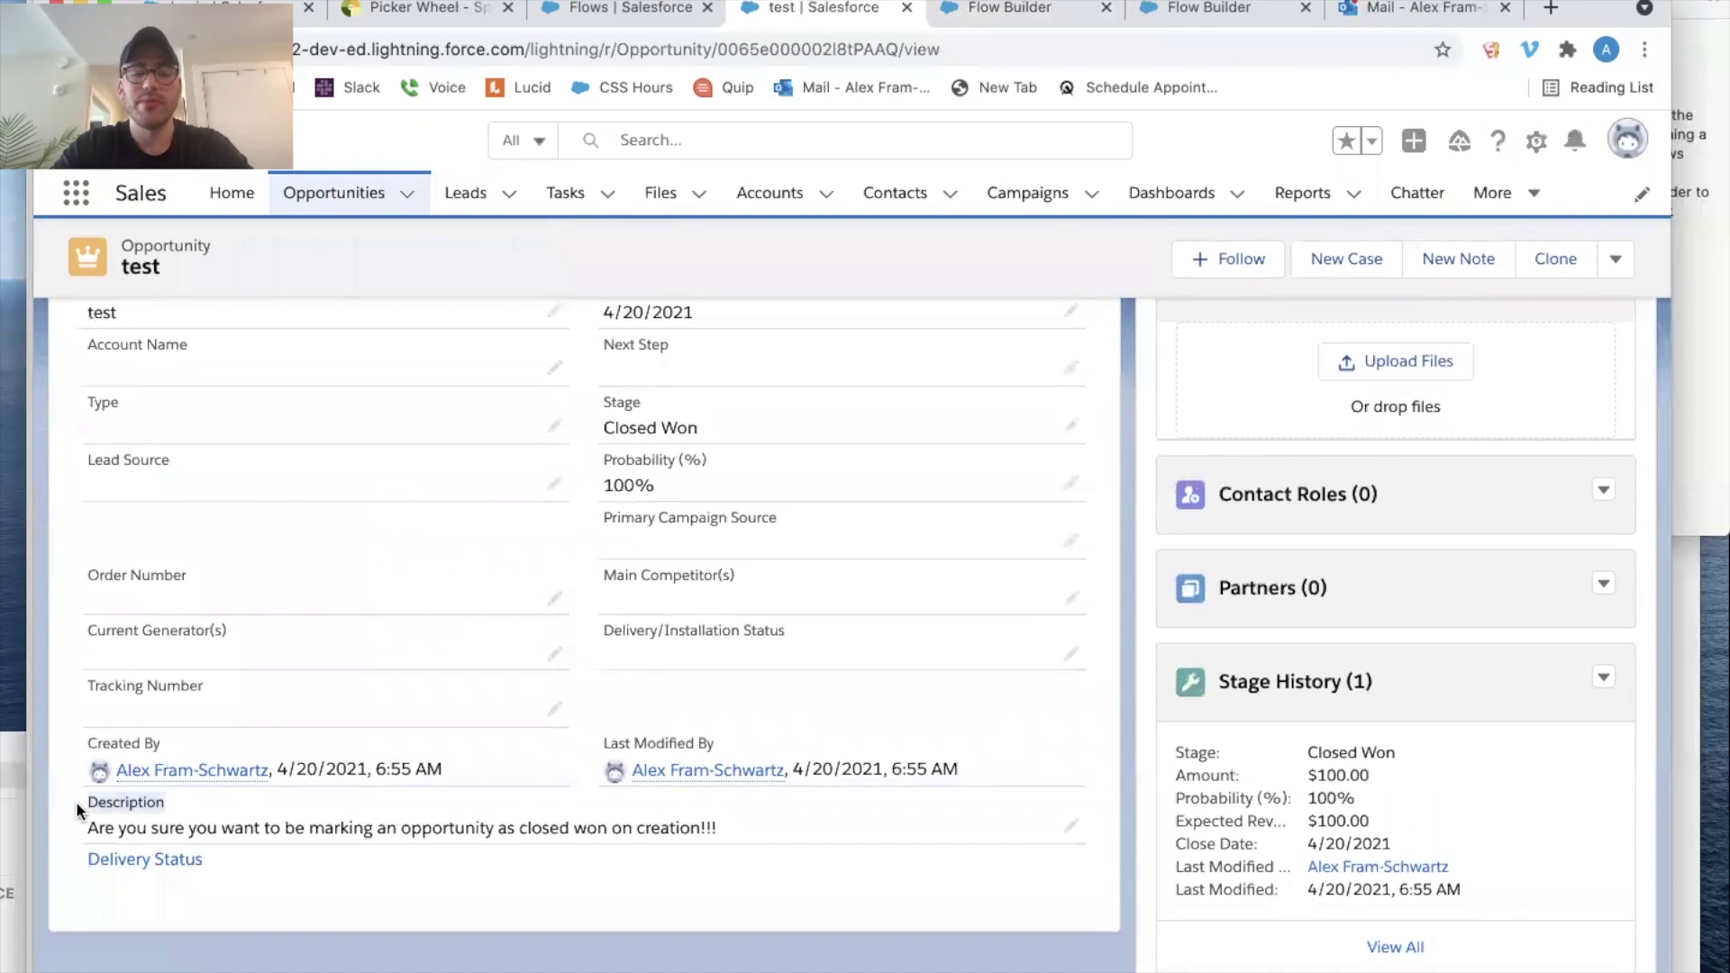